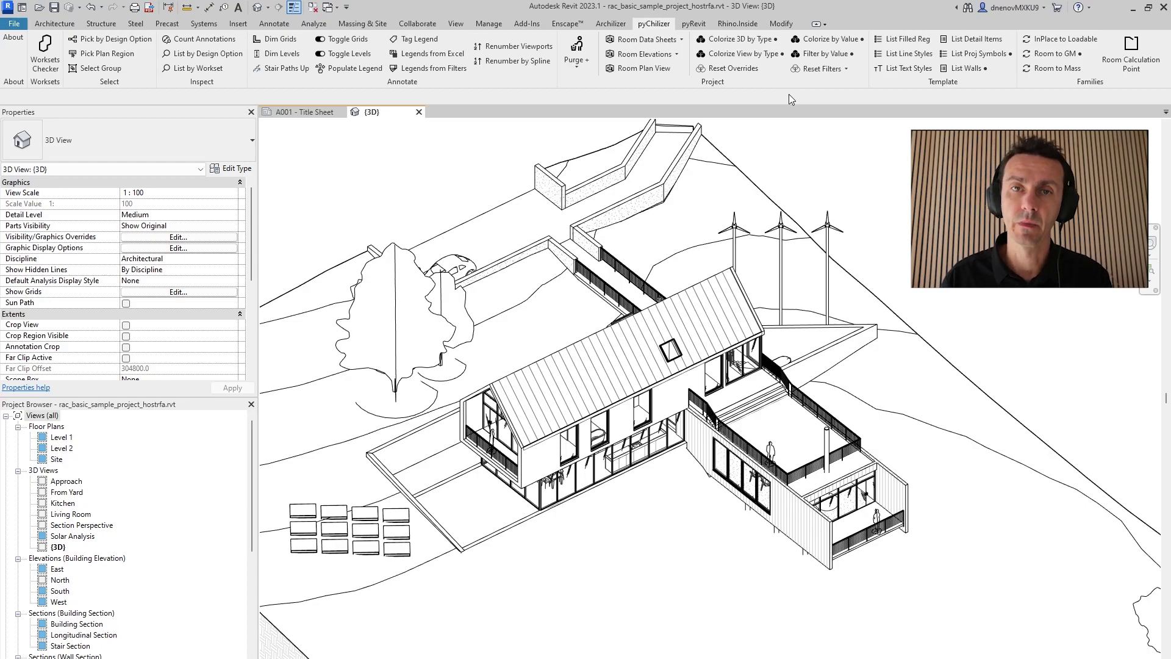
Step: Generate a Colorize Walls by Type 3D view and check the types of two cyan walls
left_click(754, 43)
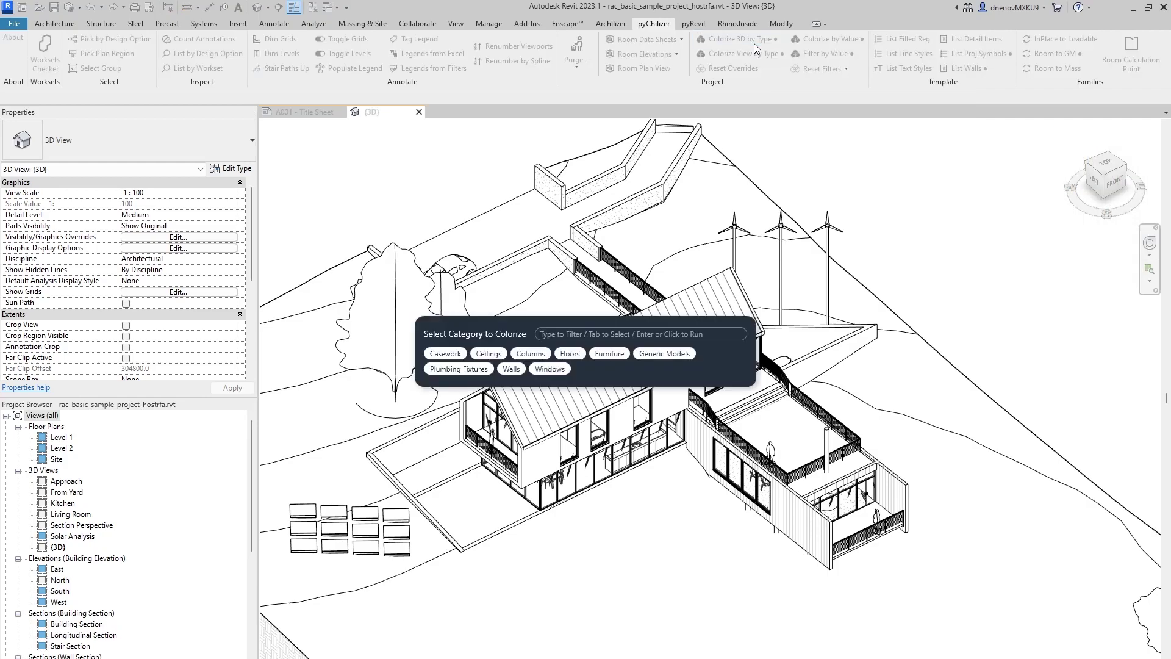
left_click(509, 369)
left_click(810, 296)
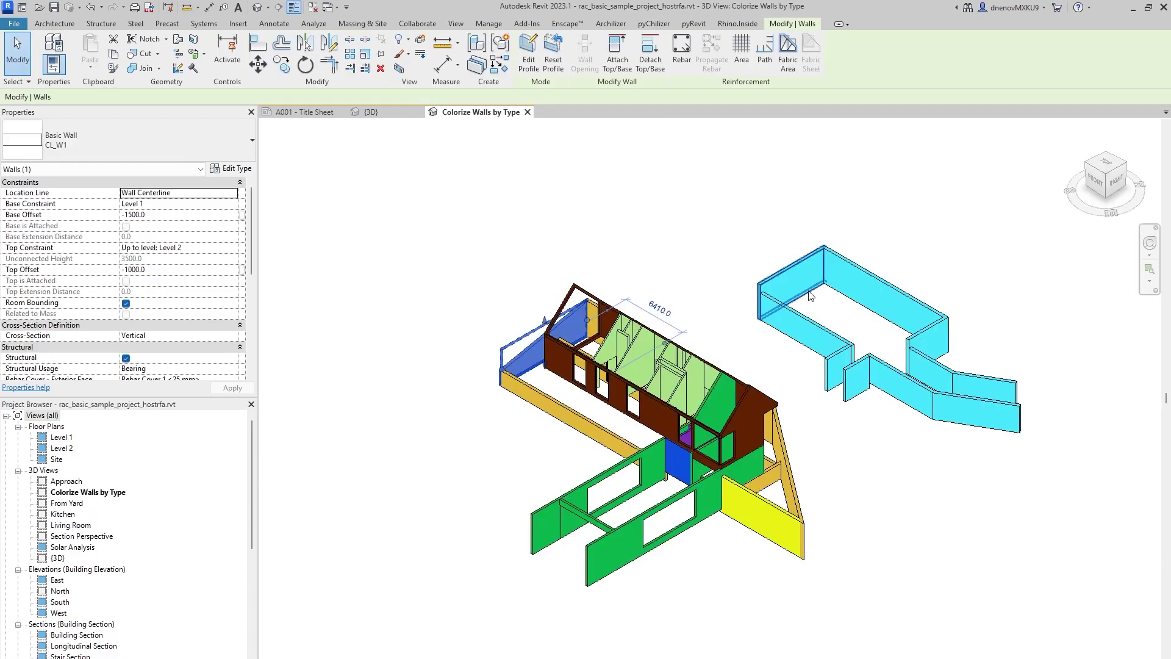
middle_click_drag(940, 468, 895, 443)
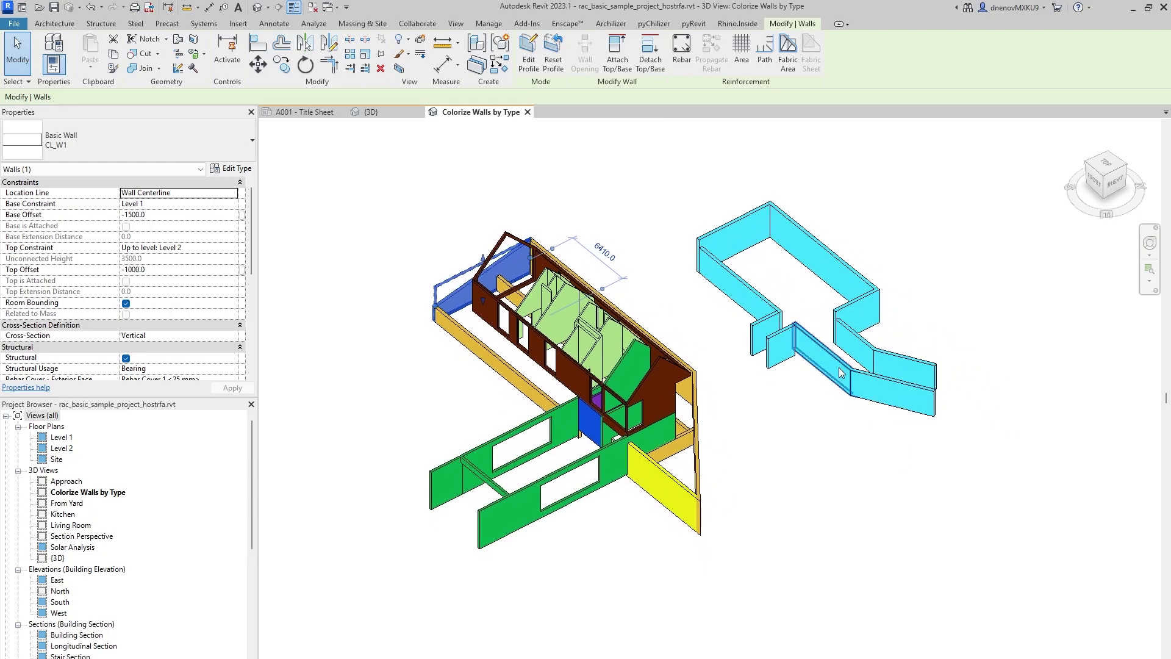
left_click(851, 455)
scroll(836, 447, "up", 1)
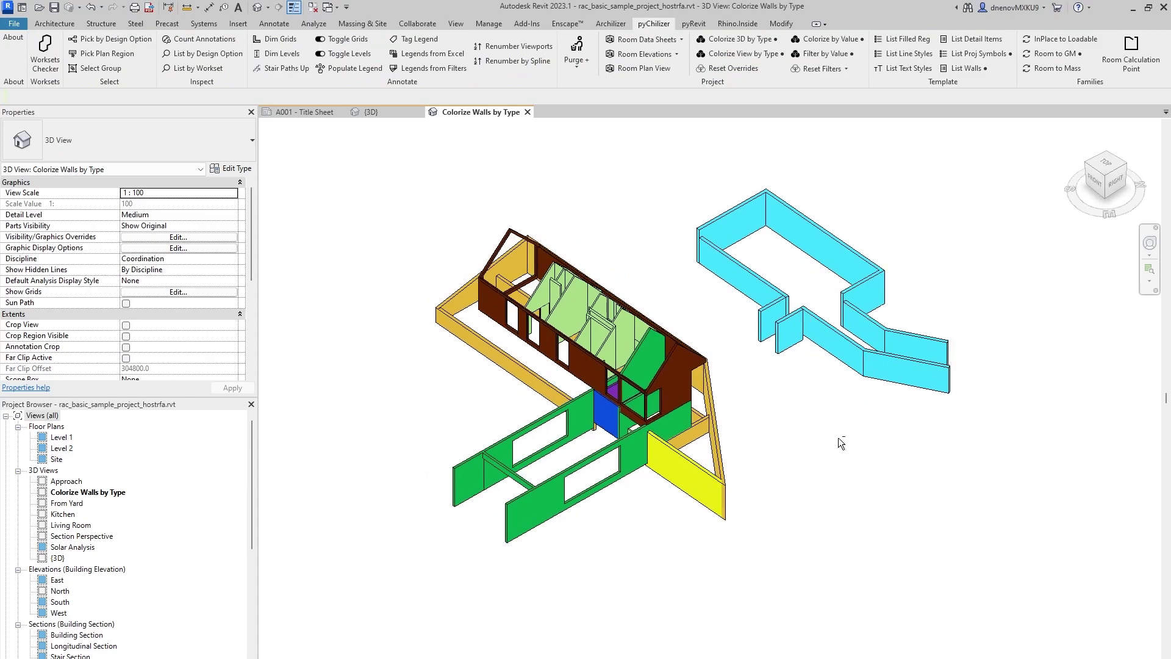
middle_click_drag(840, 445, 854, 462)
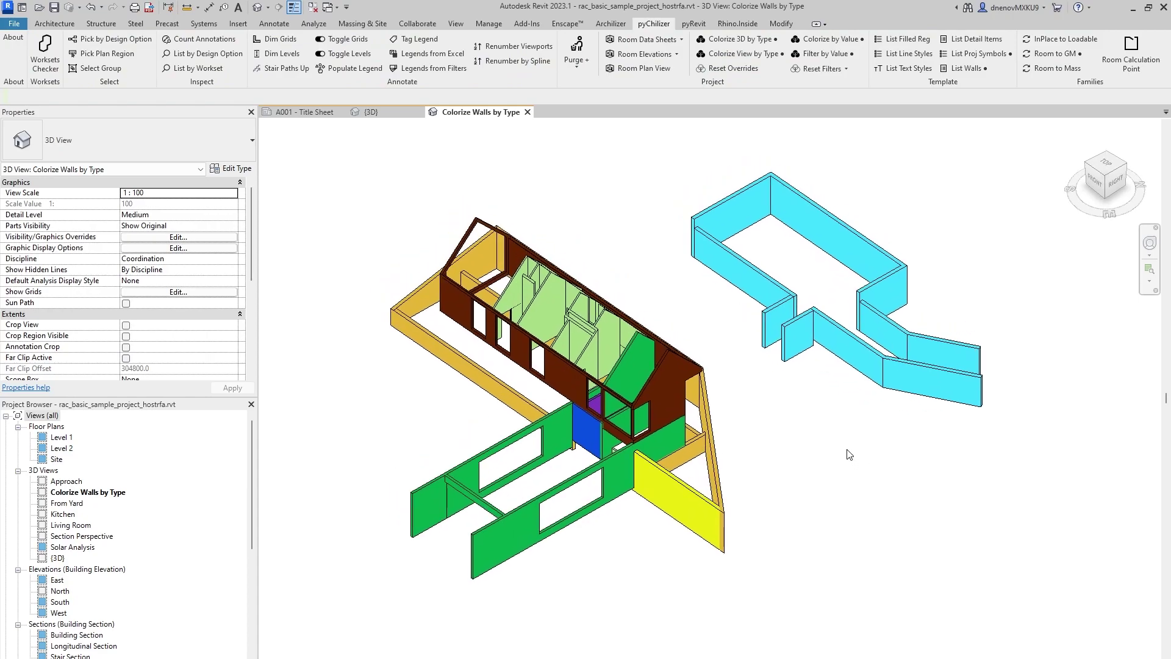
left_click(828, 331)
left_click(787, 265)
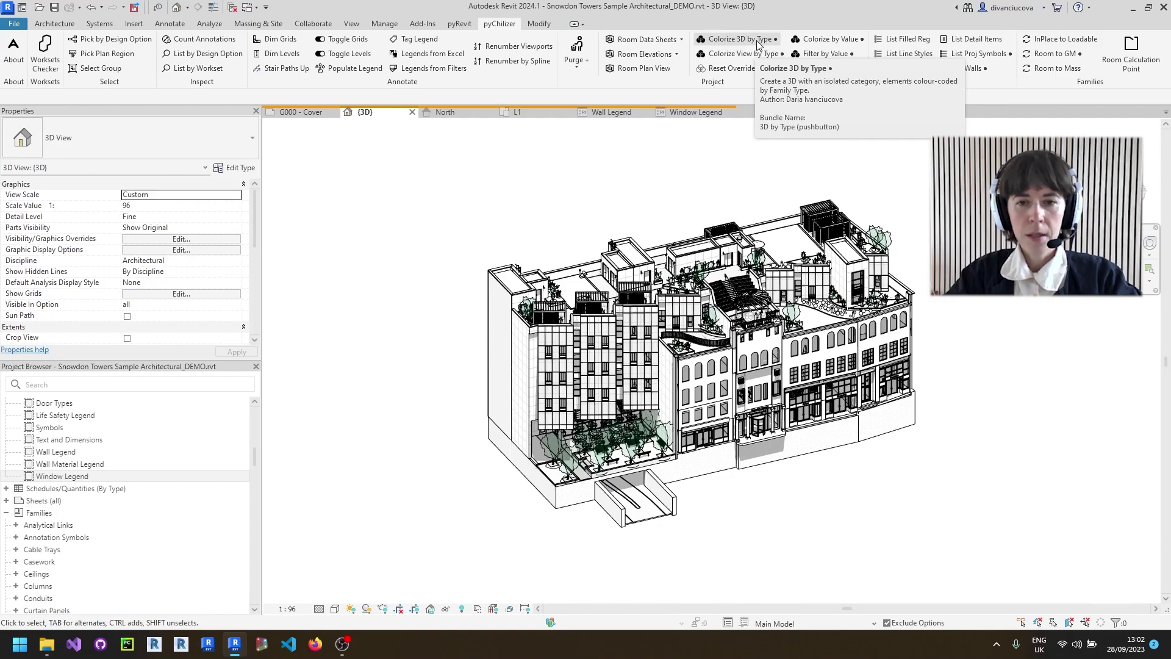
Step: Bring up Choose Overrides Styles with Projection Surface Colour and Cut Pattern Colour ticked
left_click(758, 43)
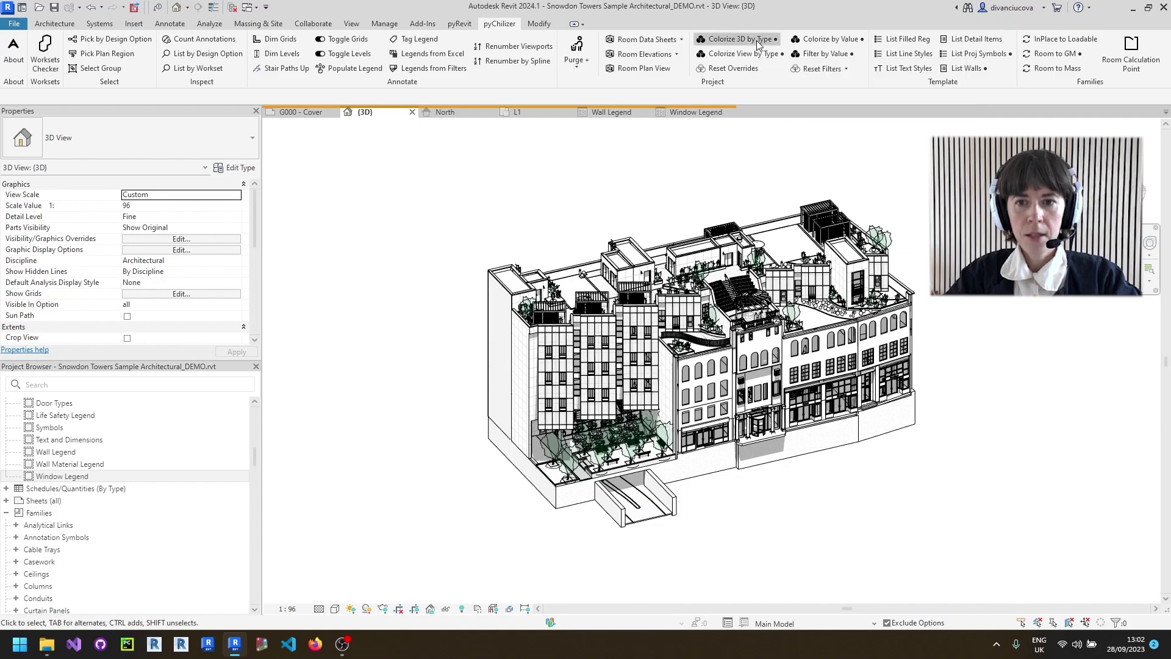
left_click_drag(570, 135, 590, 149)
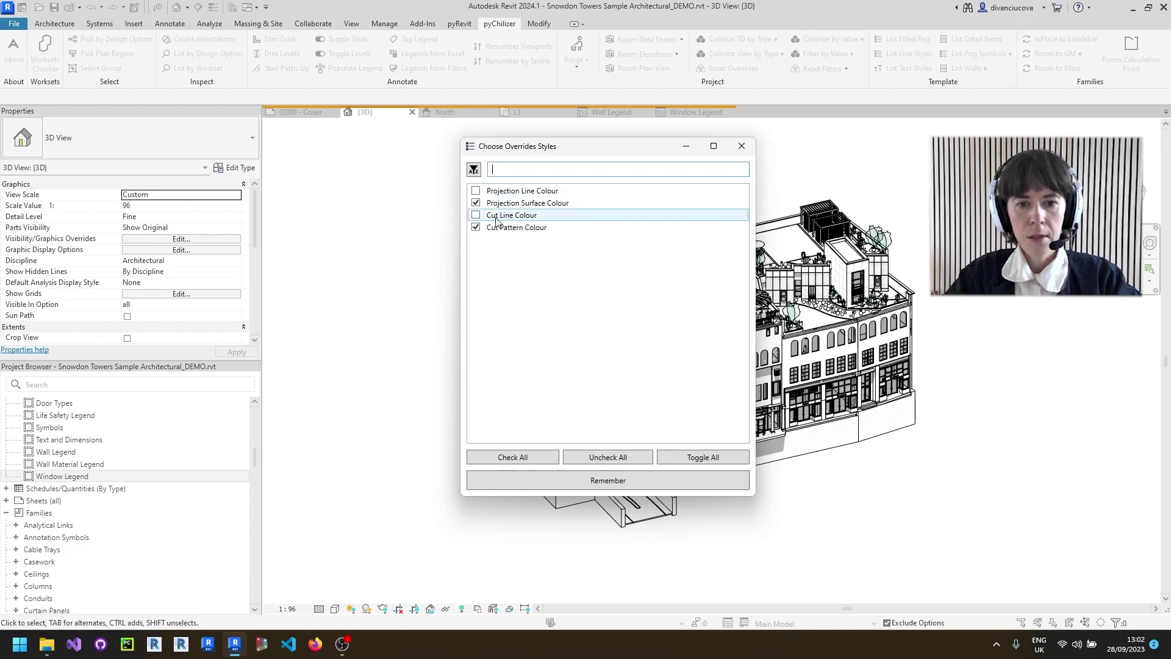
Step: Remember the override styles and tick Railings and Stairs in the Frequent Categories List
left_click(633, 480)
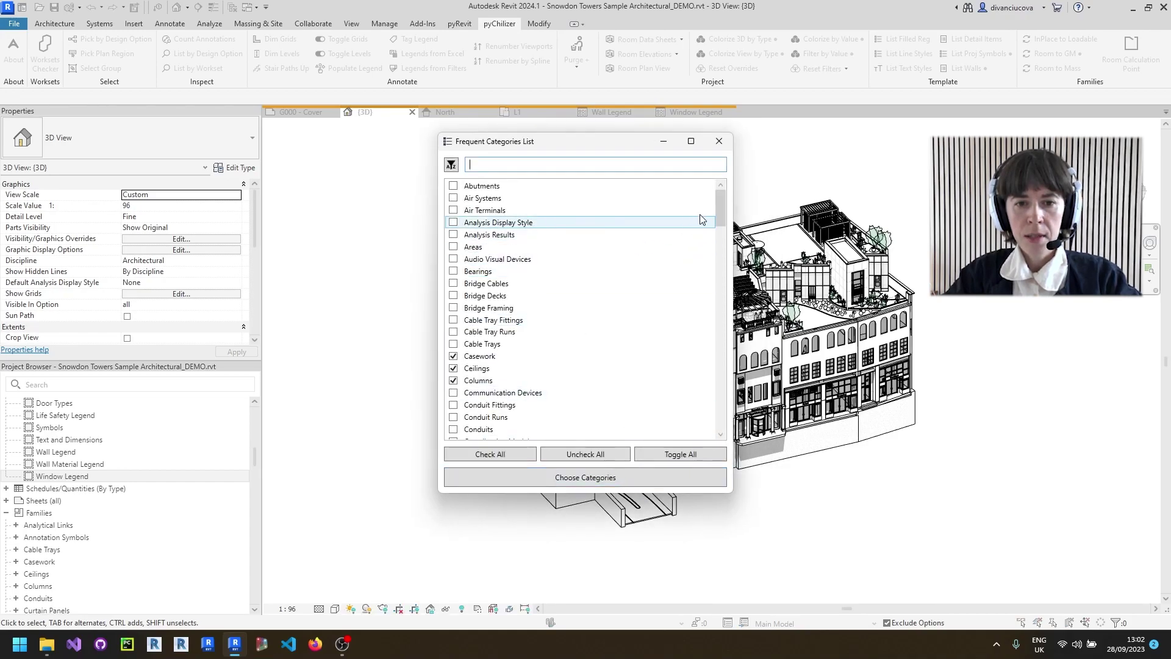
left_click_drag(720, 202, 710, 277)
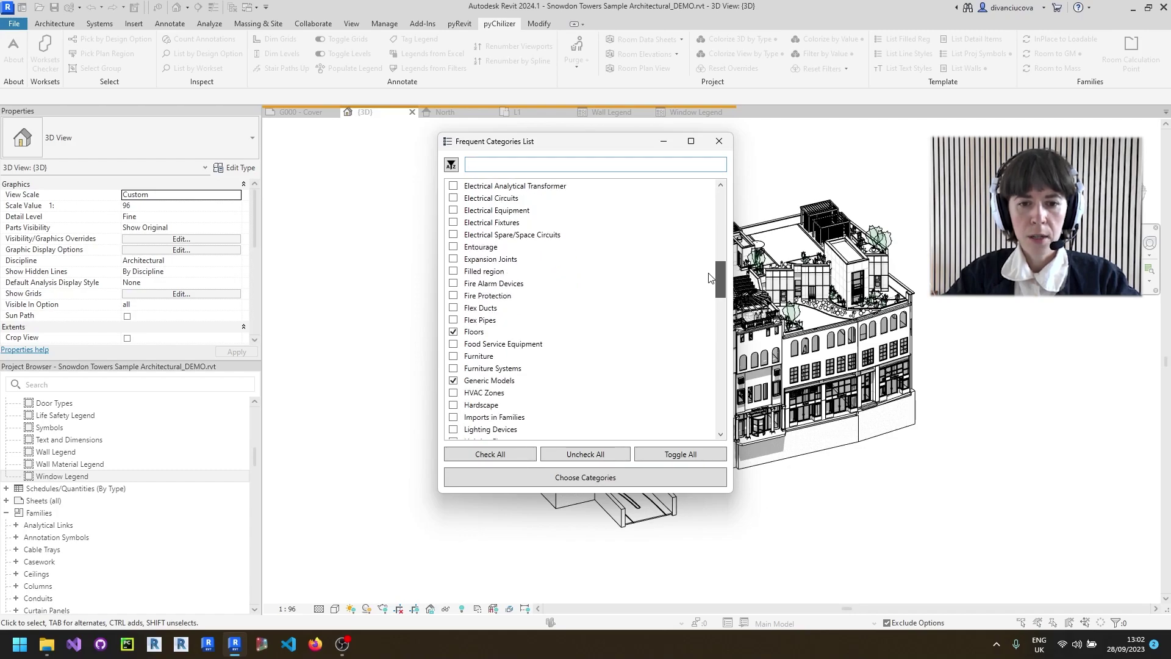
left_click_drag(709, 278, 702, 360)
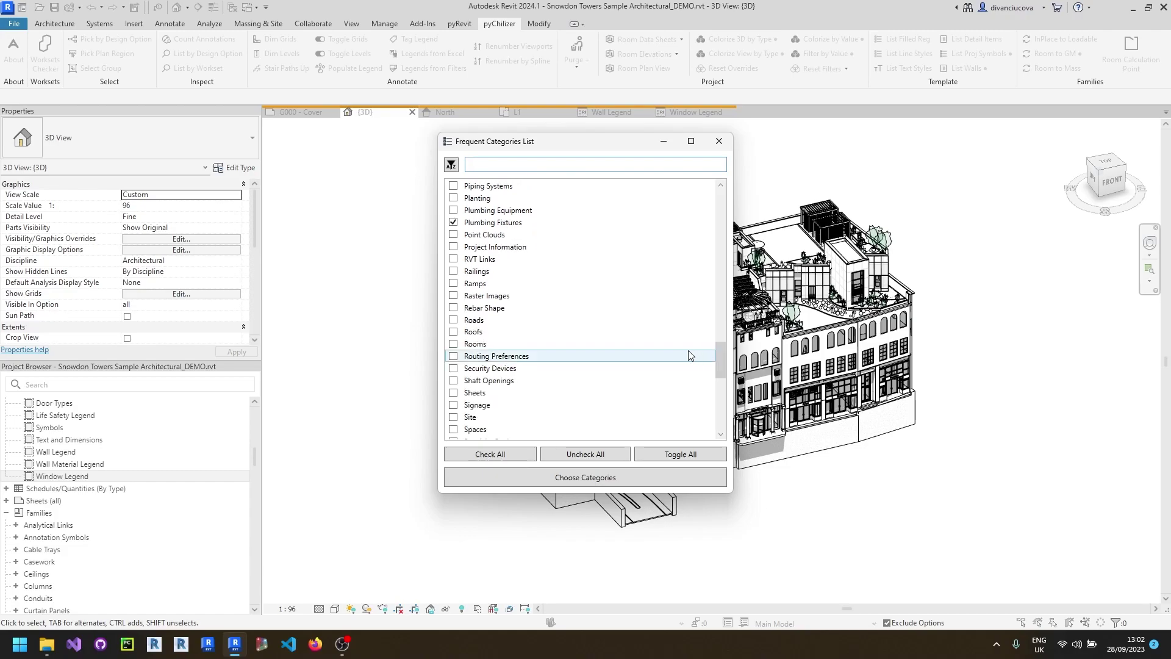
left_click(454, 272)
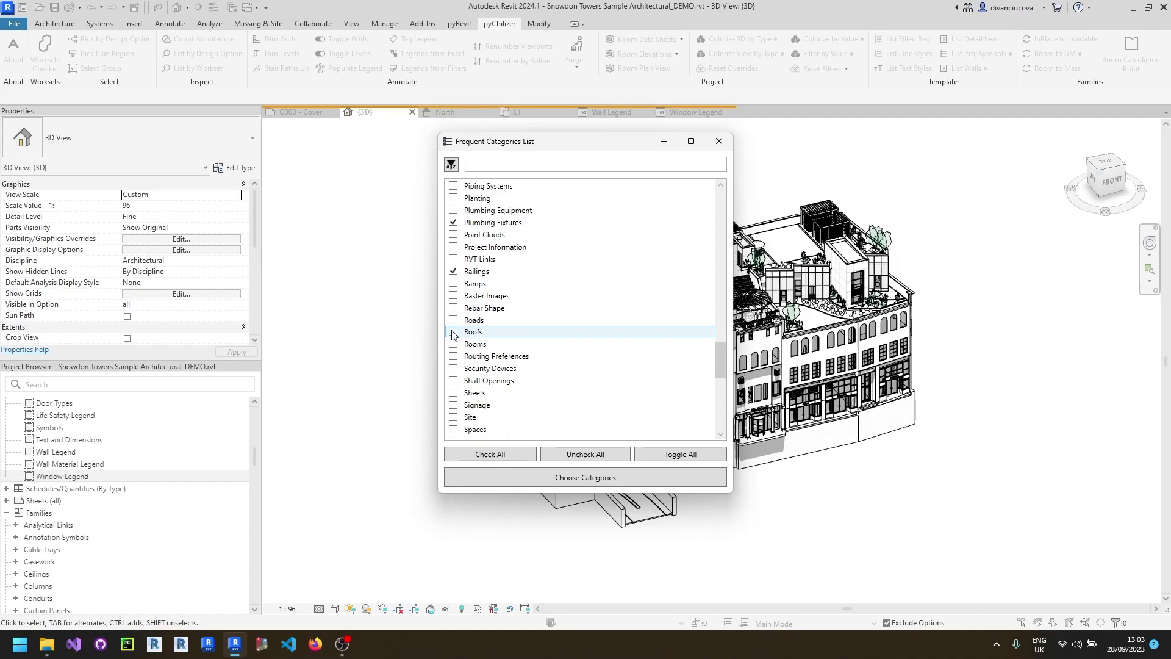
scroll(456, 366, "down", 5)
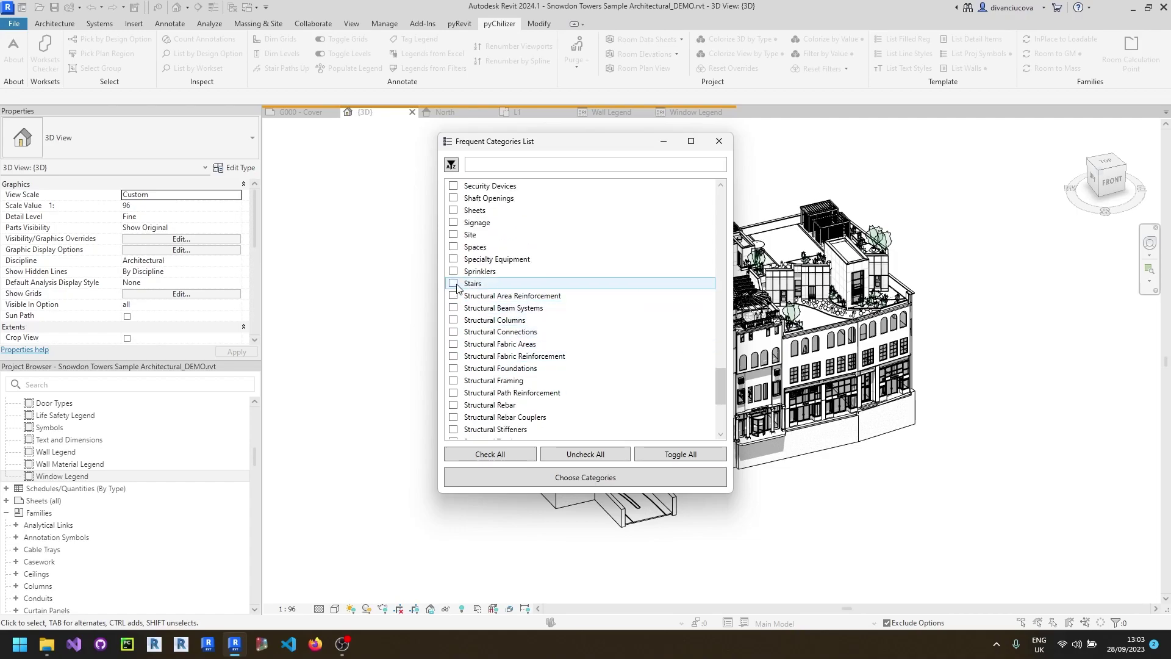
left_click(456, 285)
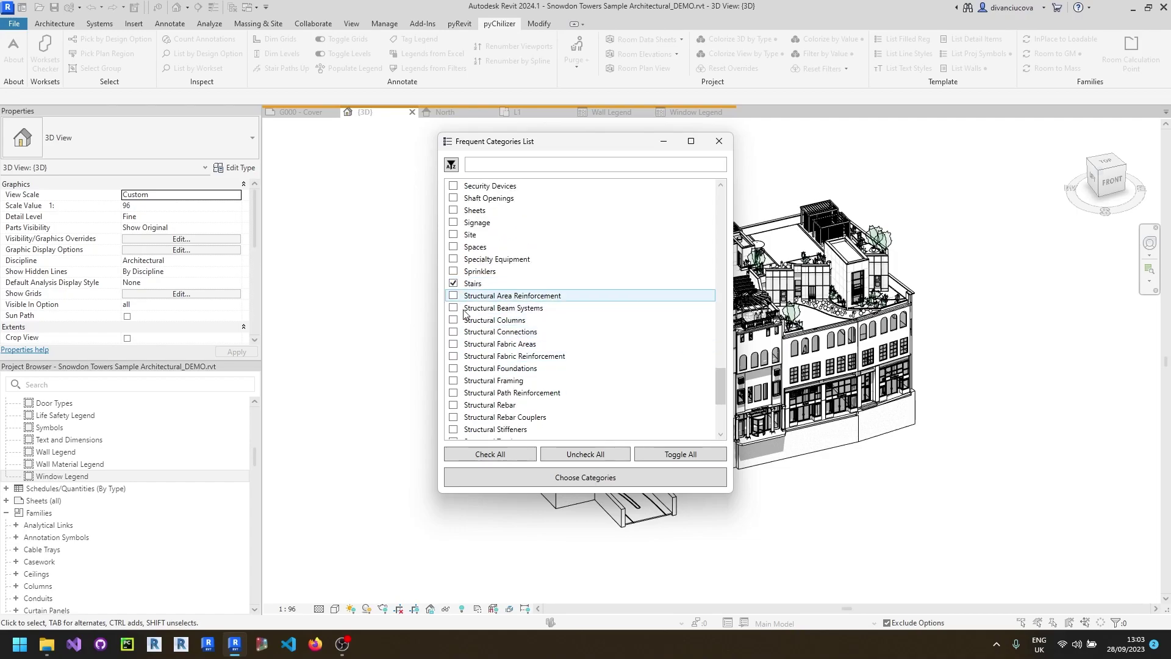
Step: Confirm the frequent categories and generate a Colorize Walls by Type 3D view
left_click(585, 477)
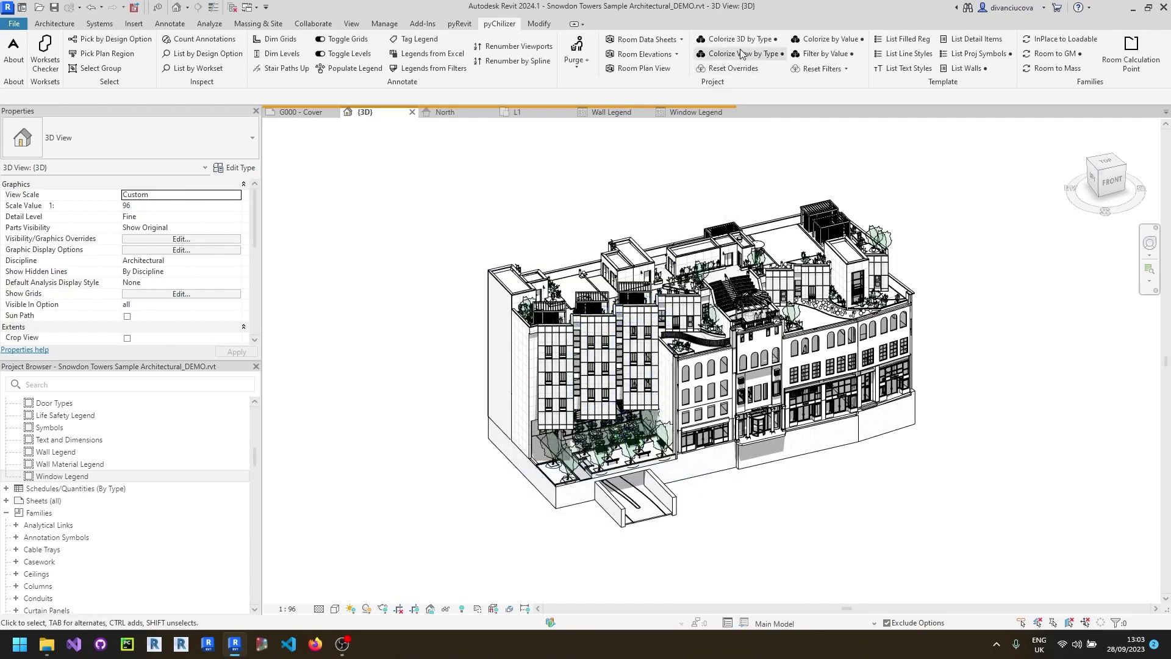
left_click(743, 43)
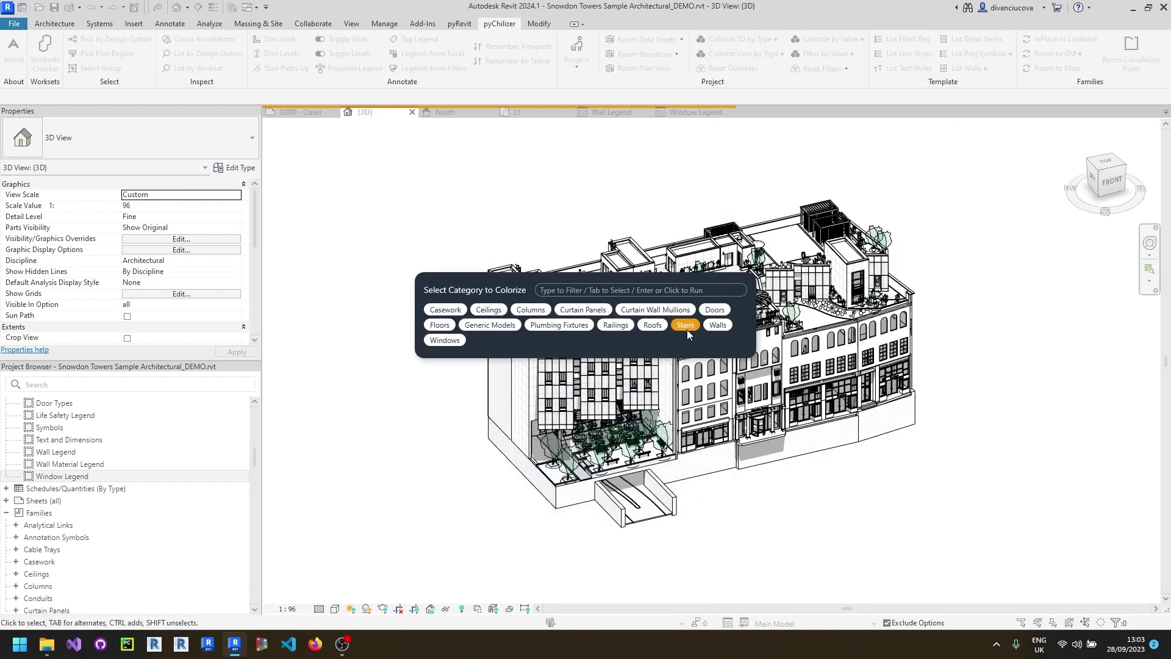
left_click(718, 324)
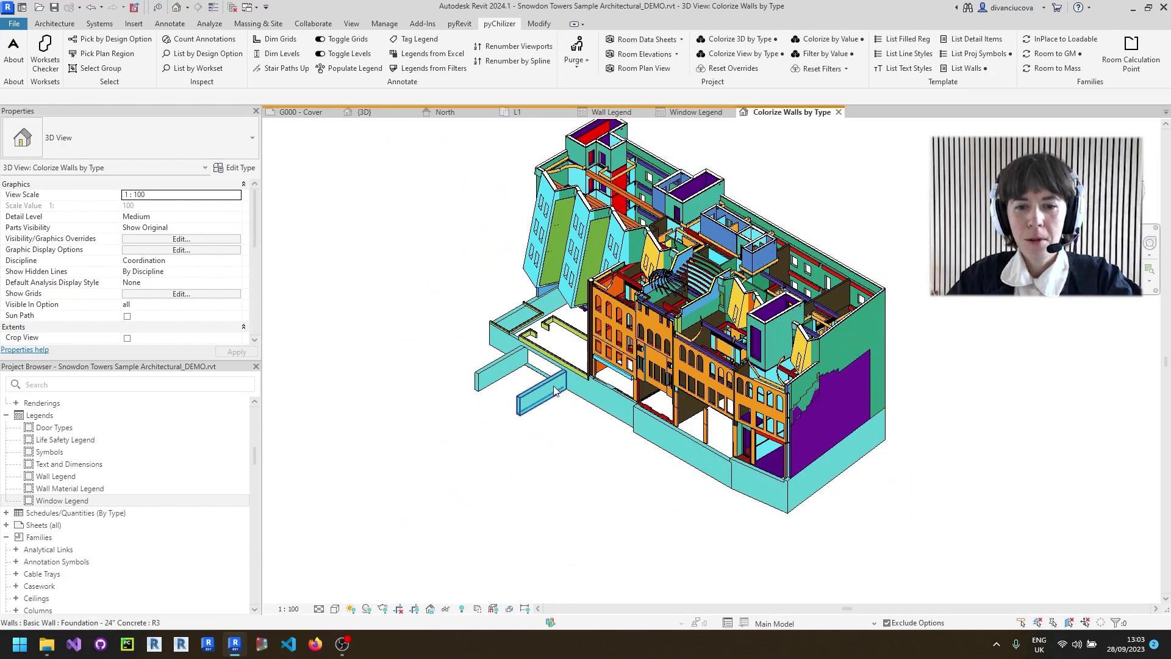
scroll(552, 392, "up", 1)
Step: Change the small front foundation wall to an interior partition wall type
scroll(552, 392, "up", 2)
left_click(537, 394)
scroll(518, 394, "up", 4)
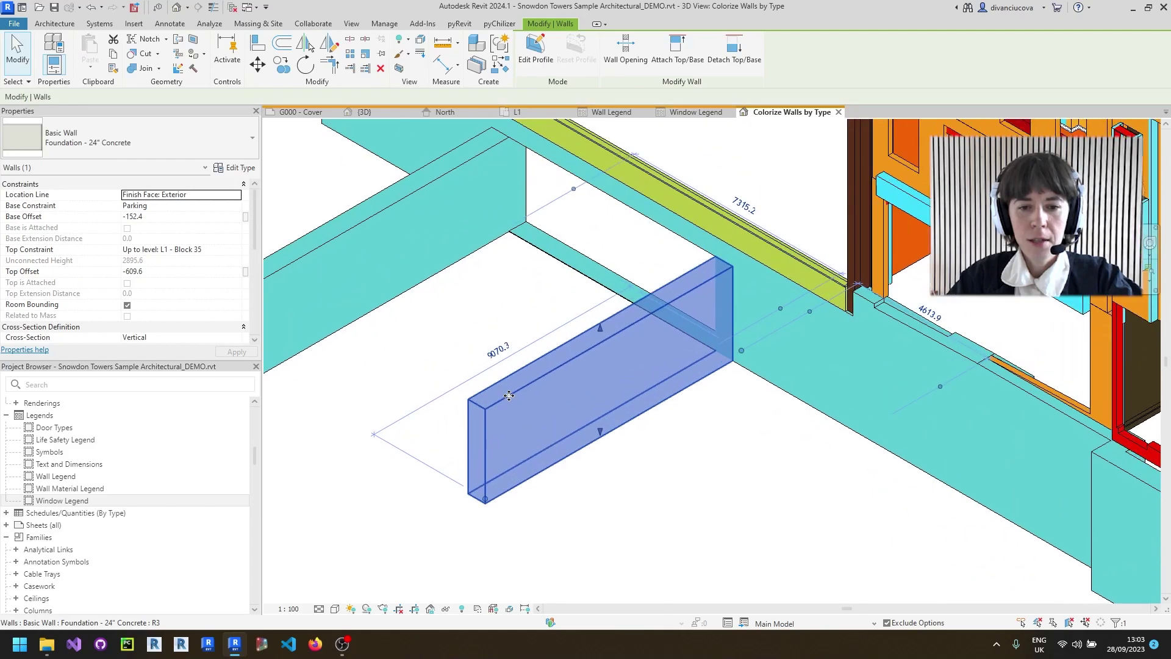
right_click(511, 396)
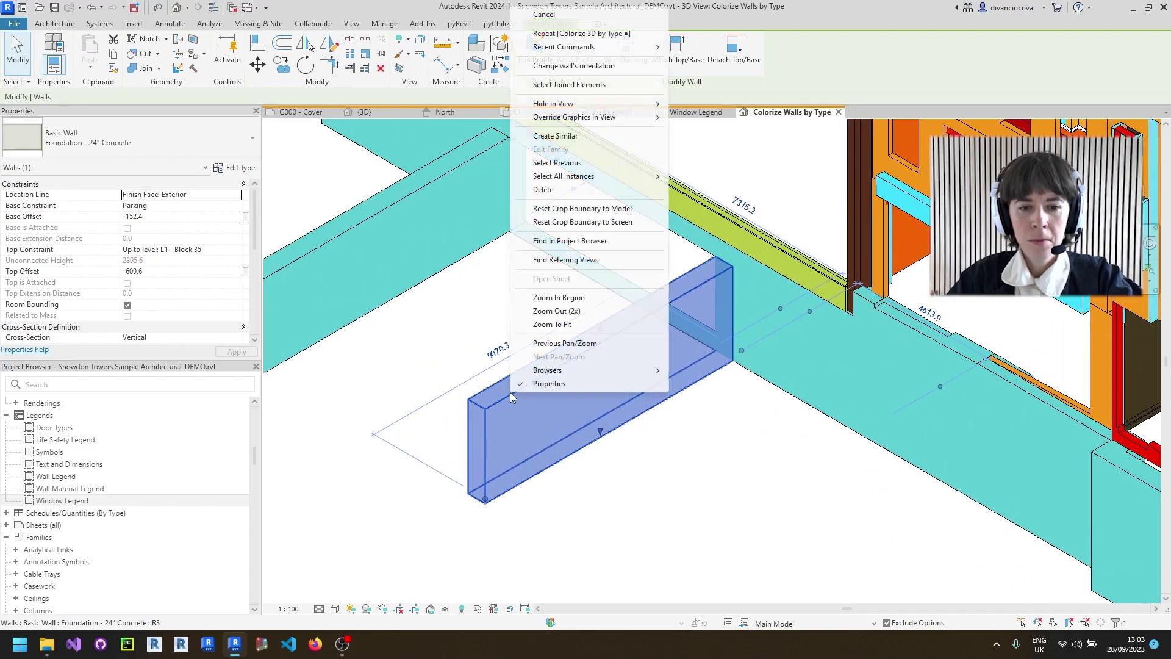
left_click(210, 133)
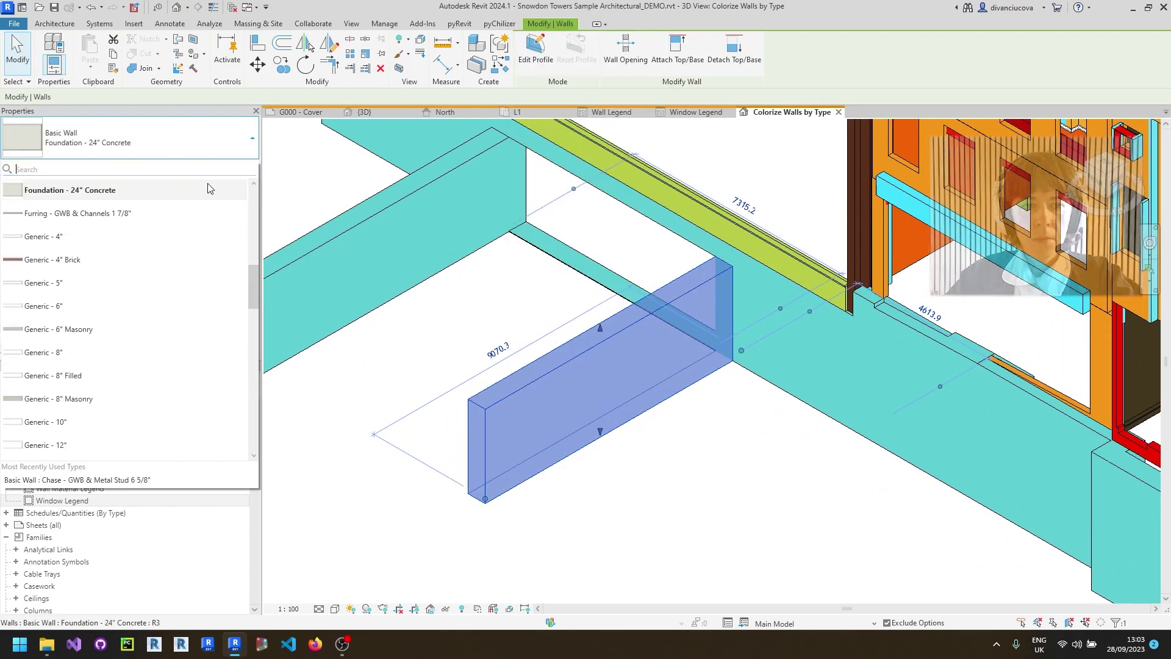
scroll(144, 311, "down", 4)
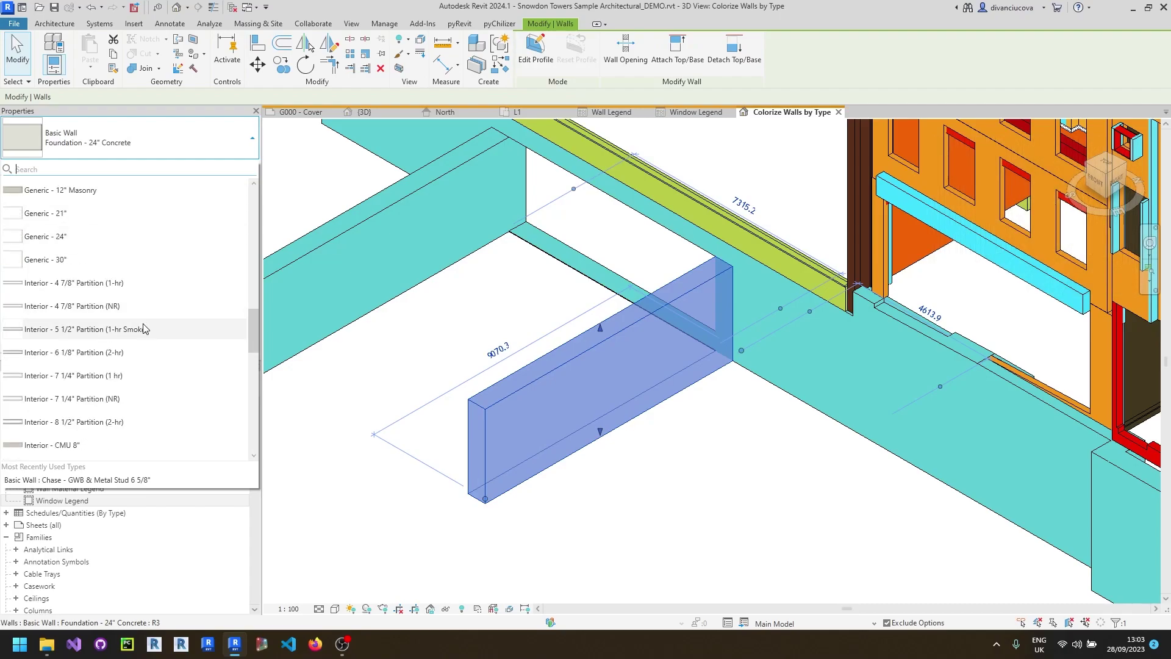
left_click(144, 329)
left_click(397, 461)
Step: Clear the colour overrides and recolour the Walls category by type
scroll(427, 437, "down", 2)
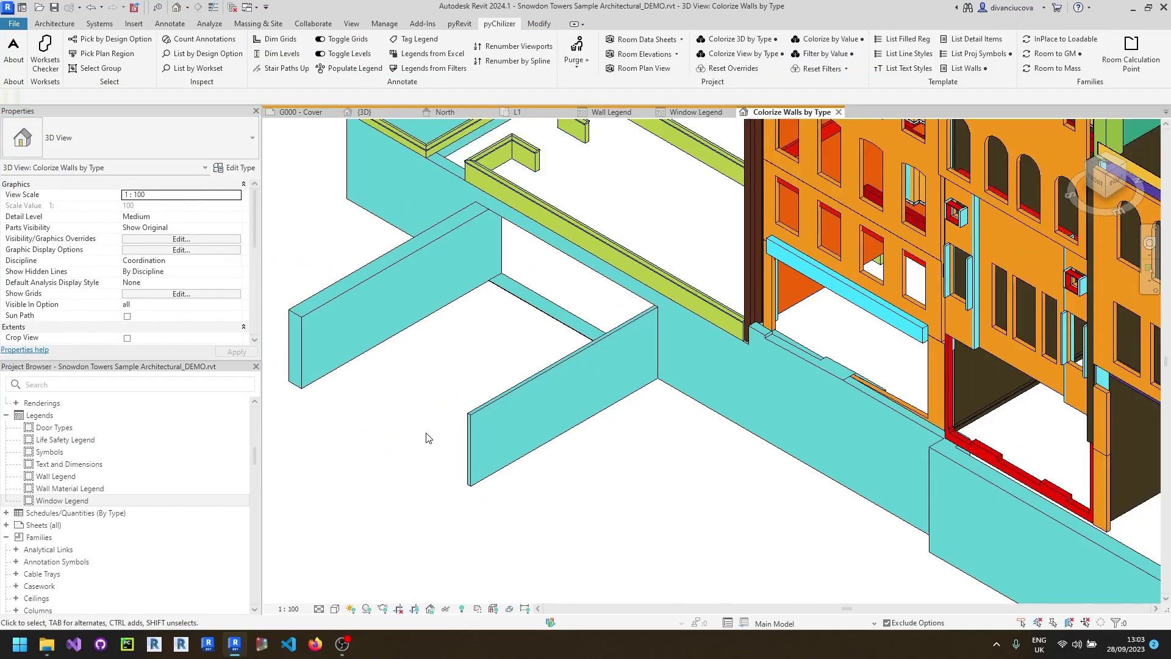
scroll(427, 437, "down", 3)
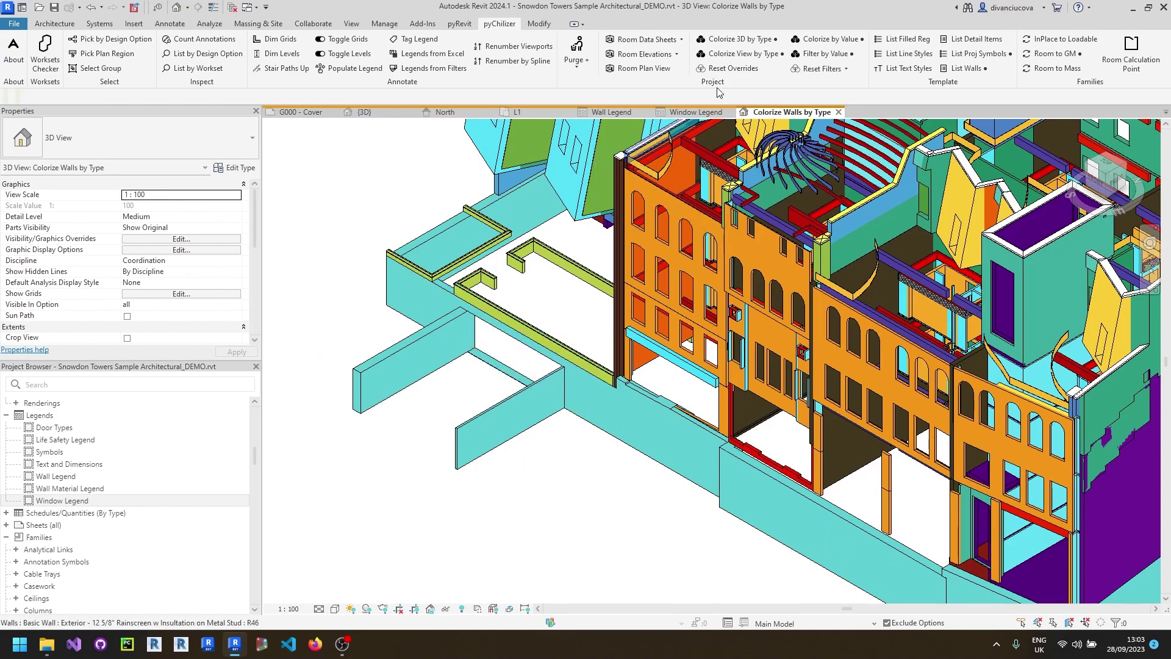
left_click(736, 71)
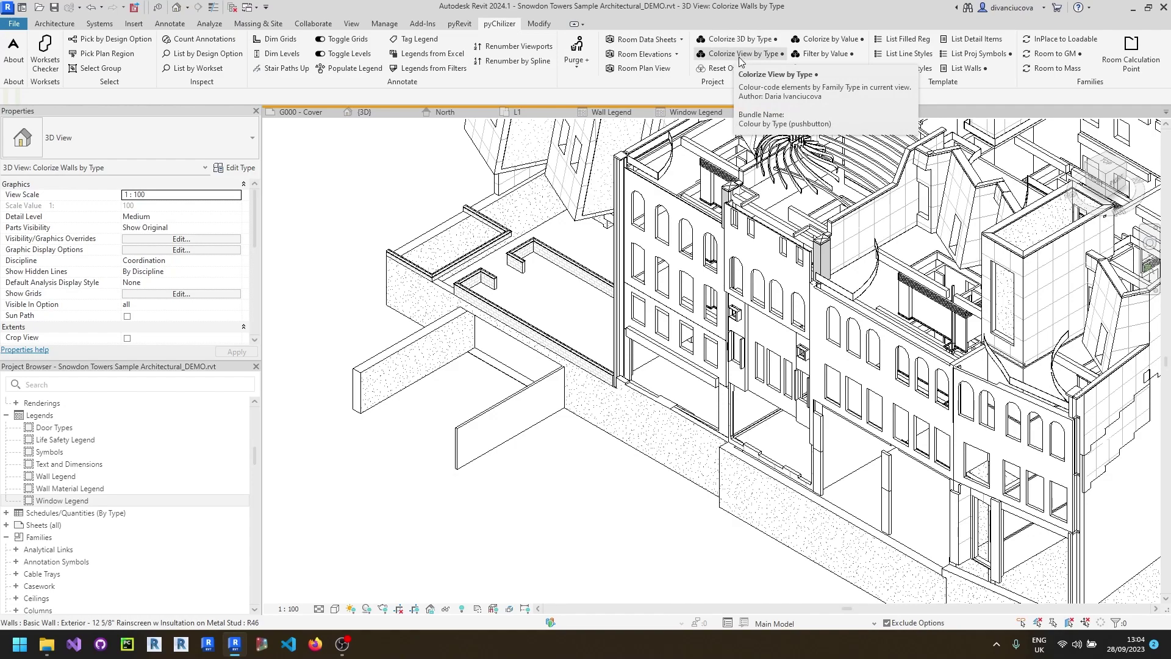
left_click(721, 56)
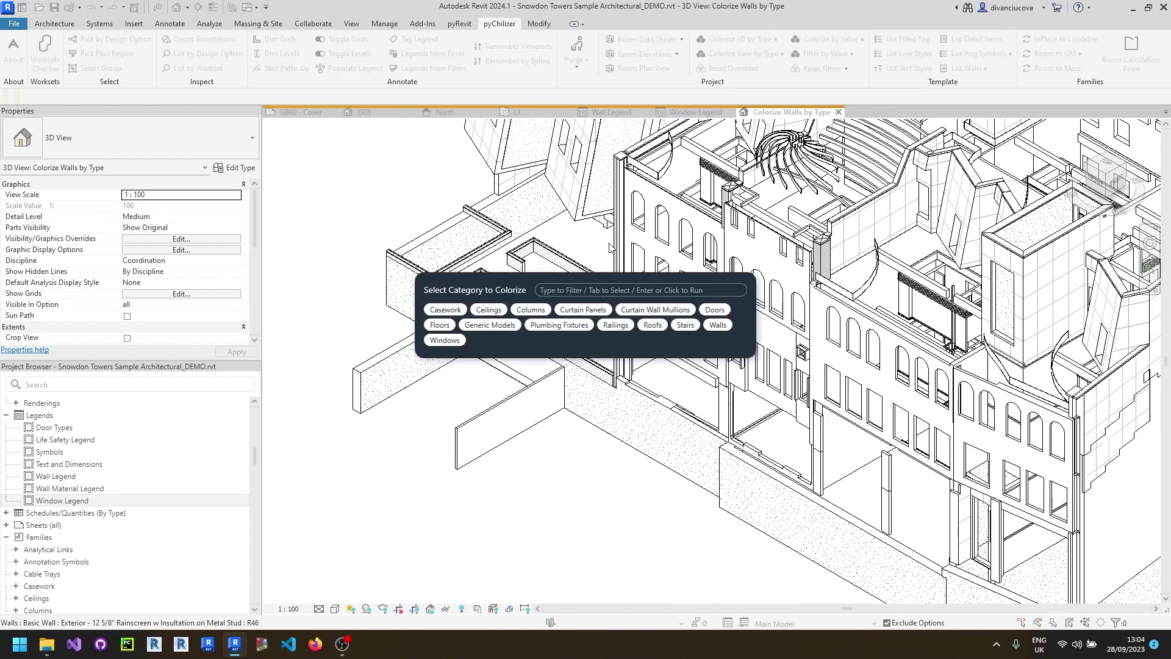
left_click(725, 325)
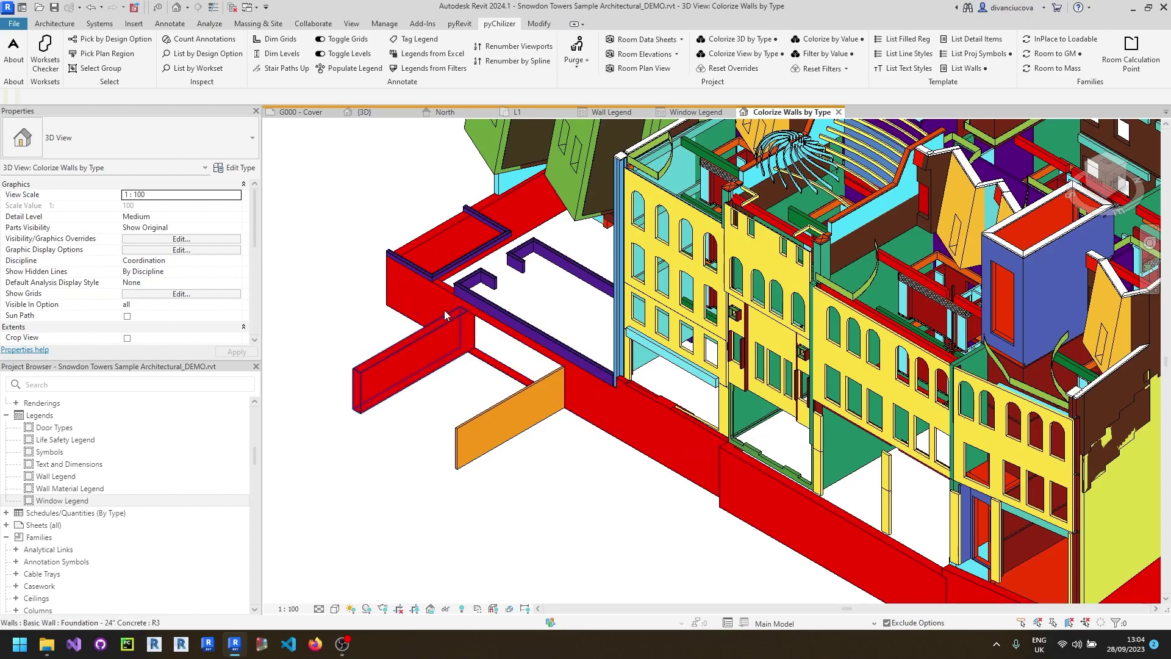
scroll(568, 427, "down", 2)
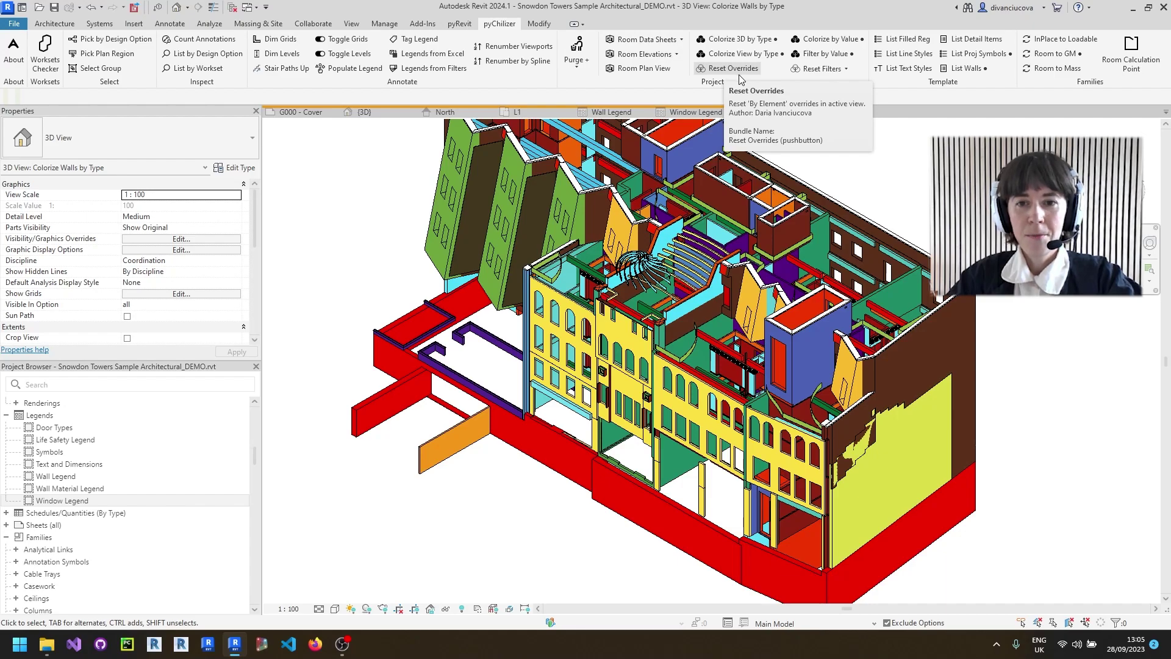
Step: Inspect the red foundation wall's By Element graphic overrides, then reset all view overrides
left_click(739, 73)
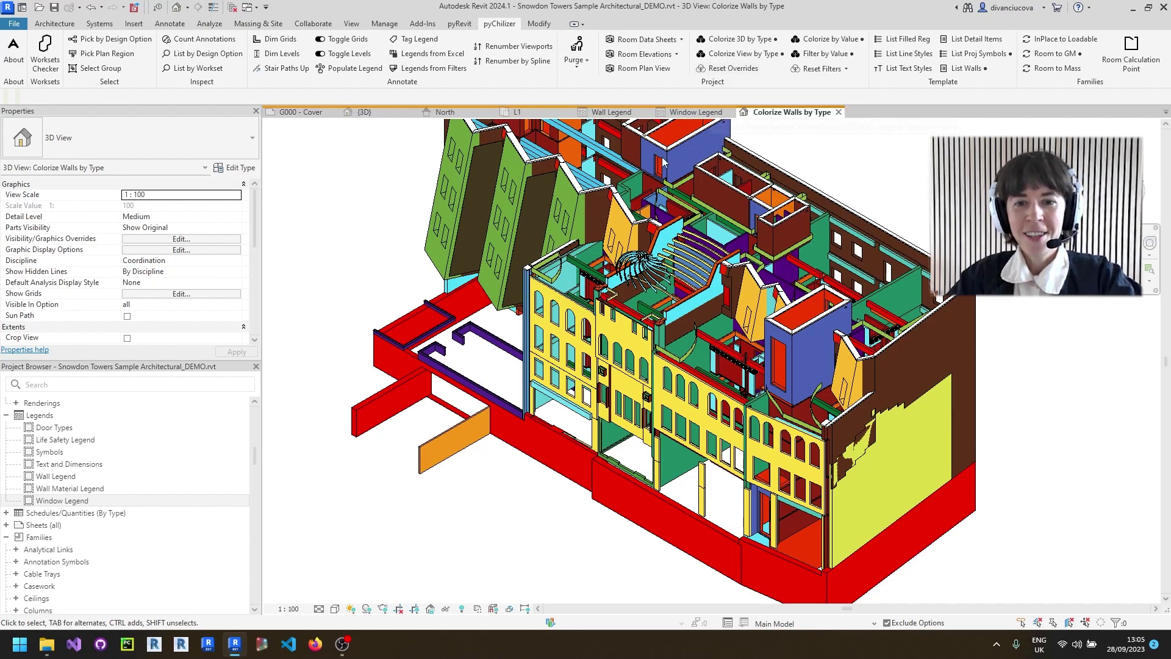
left_click(421, 264)
left_click(405, 316)
right_click(405, 316)
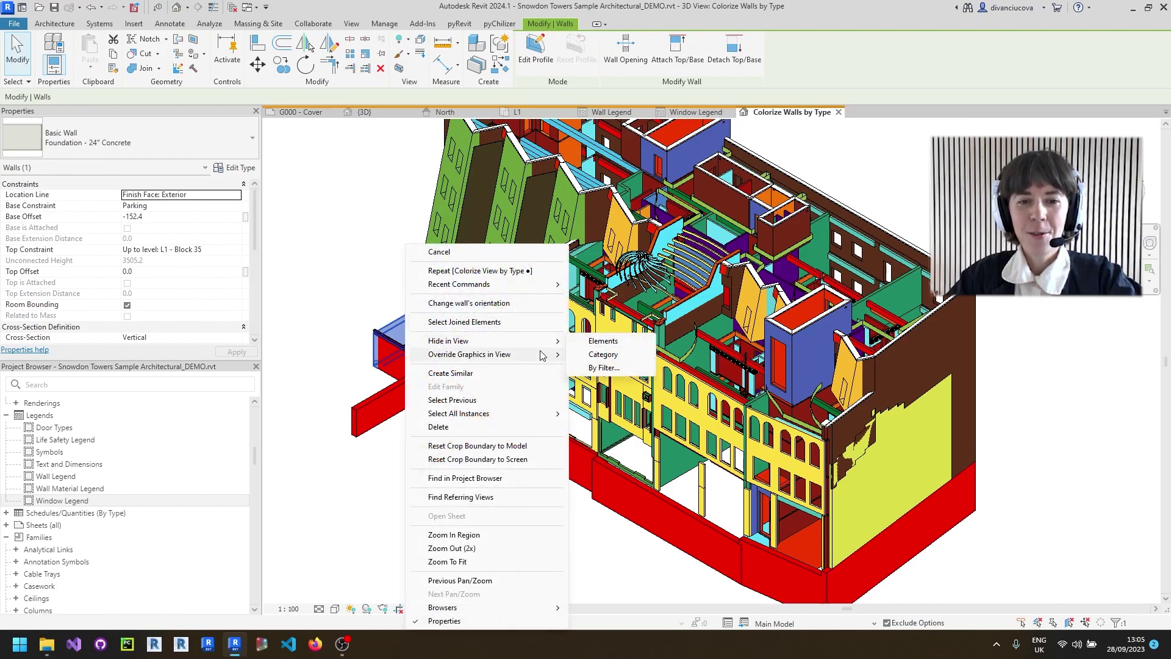
mouse_move(542, 357)
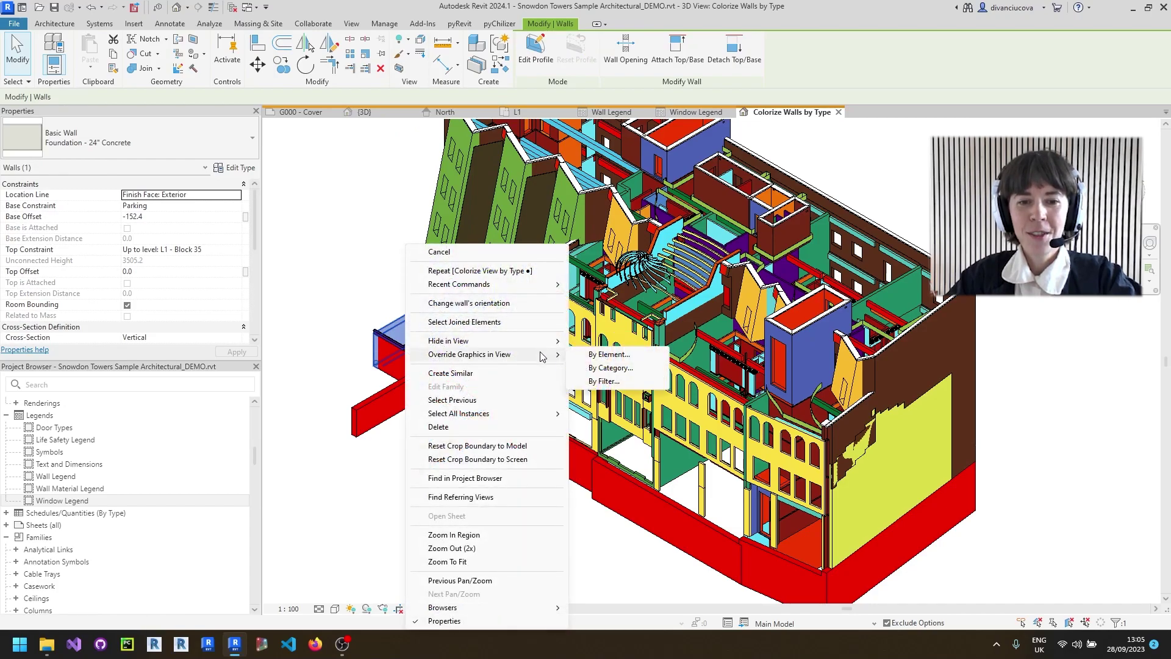
left_click(609, 355)
left_click(772, 523)
left_click(499, 23)
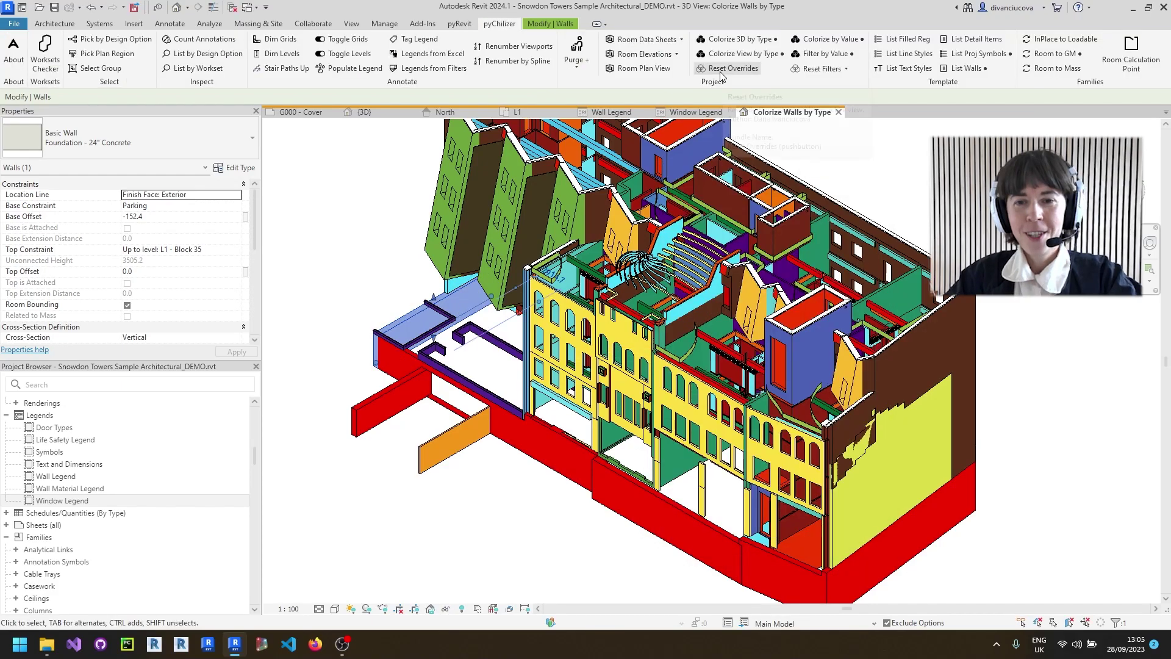
left_click(721, 74)
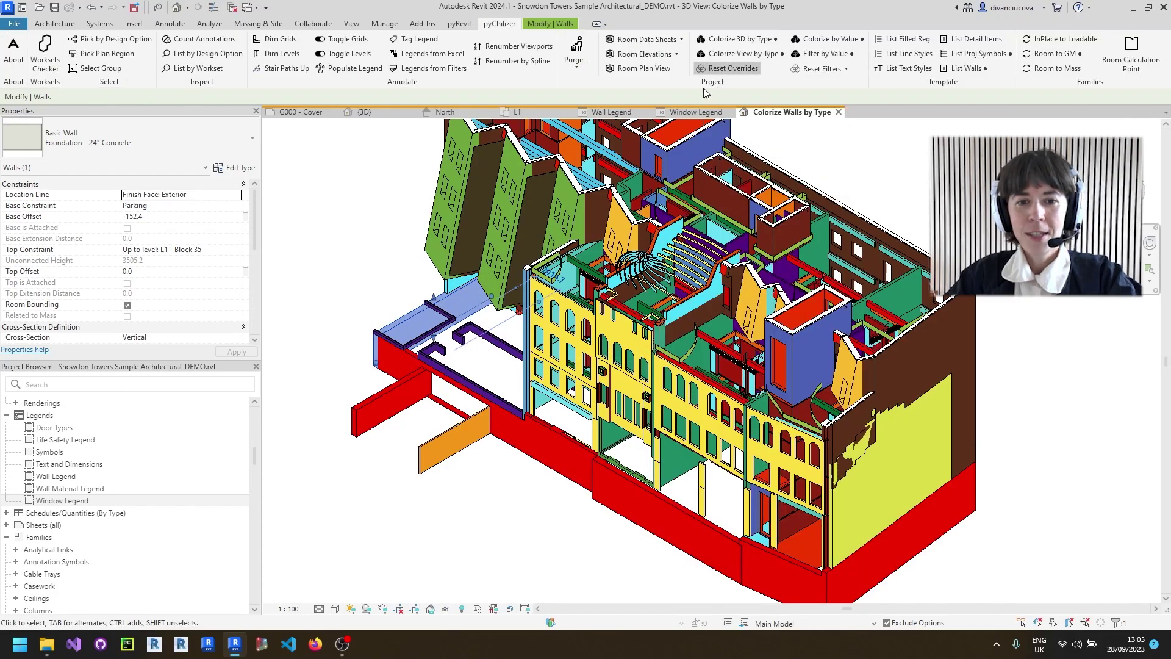
left_click(395, 274)
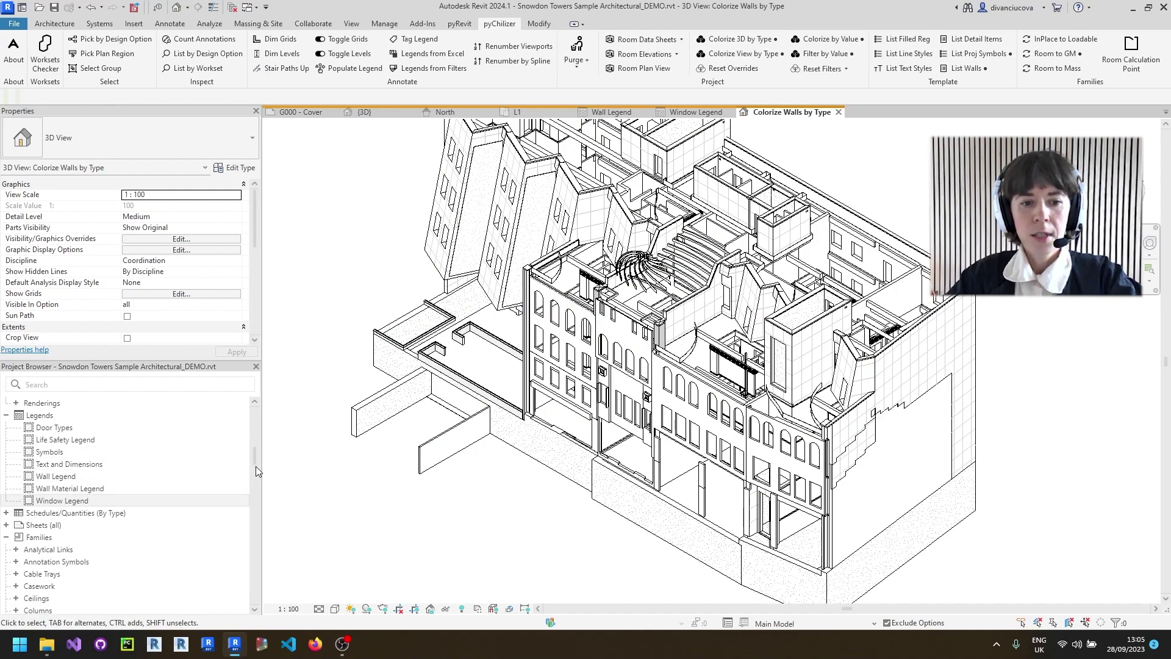
Step: Run pyChilizer Colorize by Value on the Walls category to list its instance parameters
left_click_drag(254, 457, 259, 413)
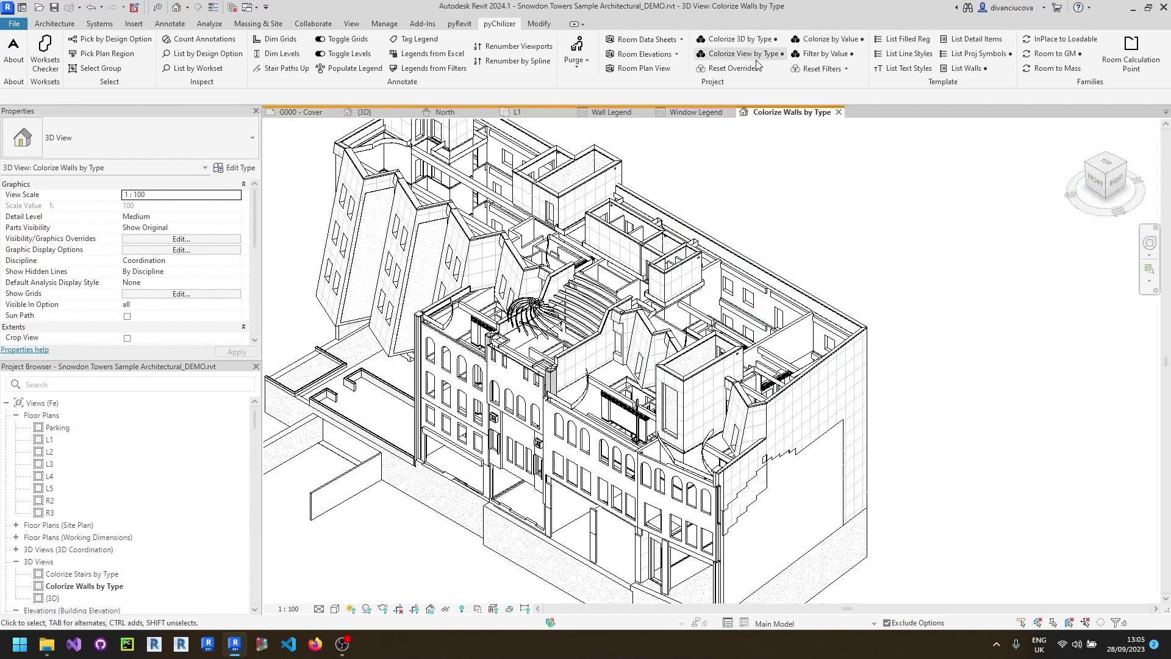
left_click(810, 44)
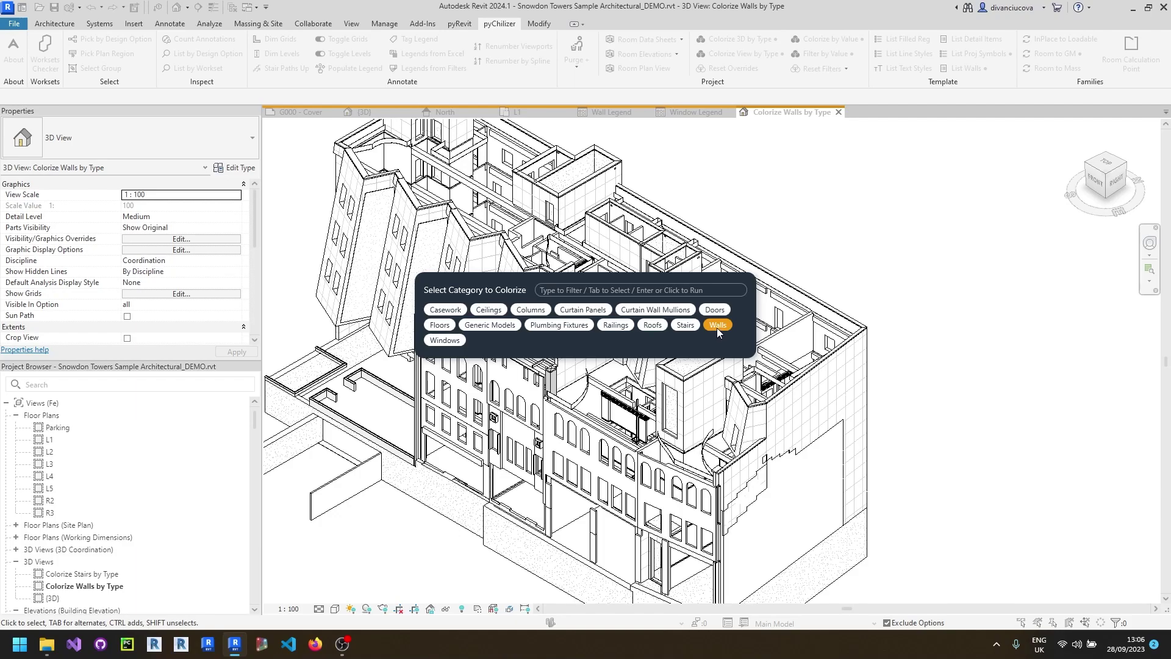
left_click(718, 327)
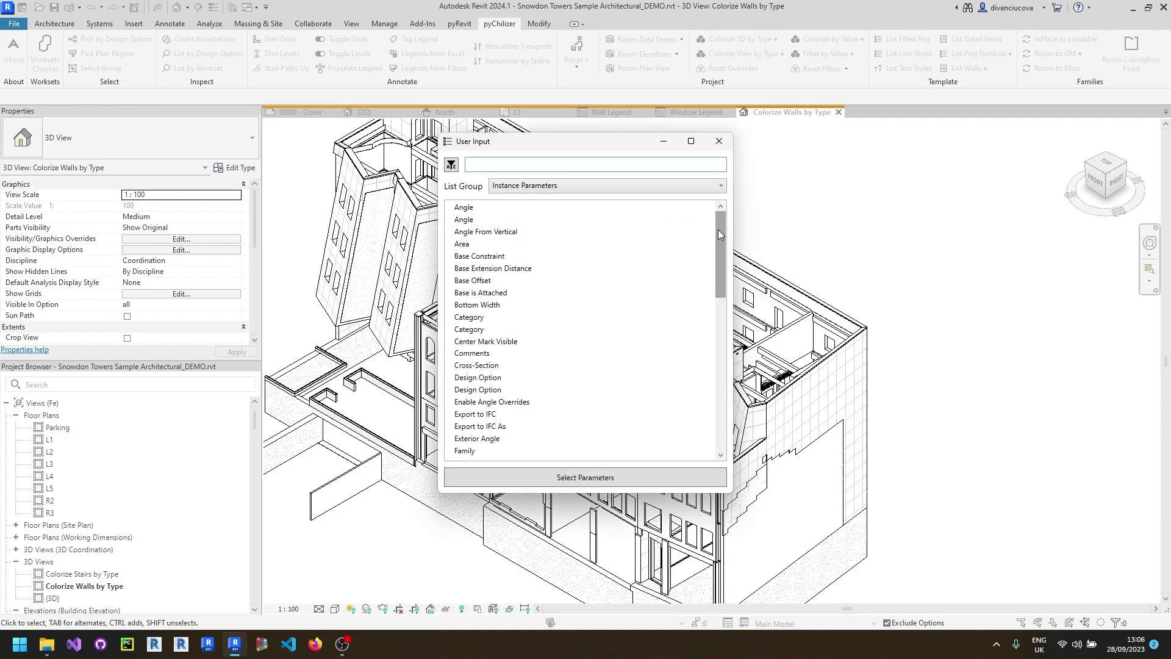
Step: Colour the walls by the Location Line instance parameter, shading them cyan, purple and orange
mouse_move(719, 229)
left_mouse_down()
mouse_move(712, 393)
mouse_move(713, 242)
left_mouse_up()
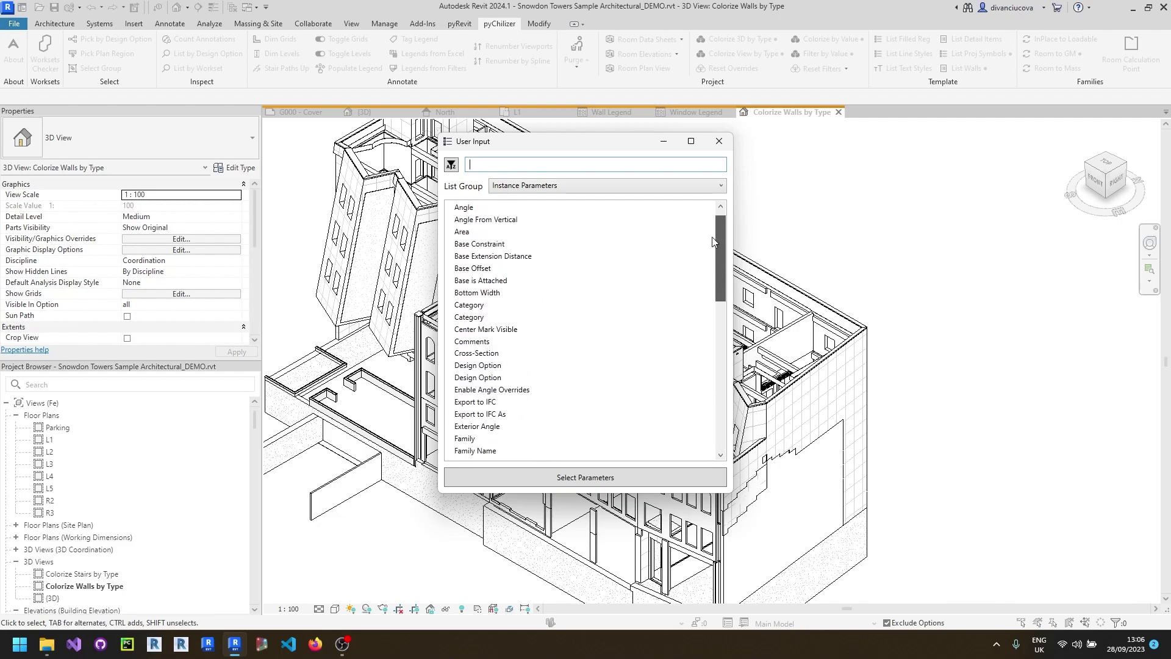
scroll(635, 334, "down", 3)
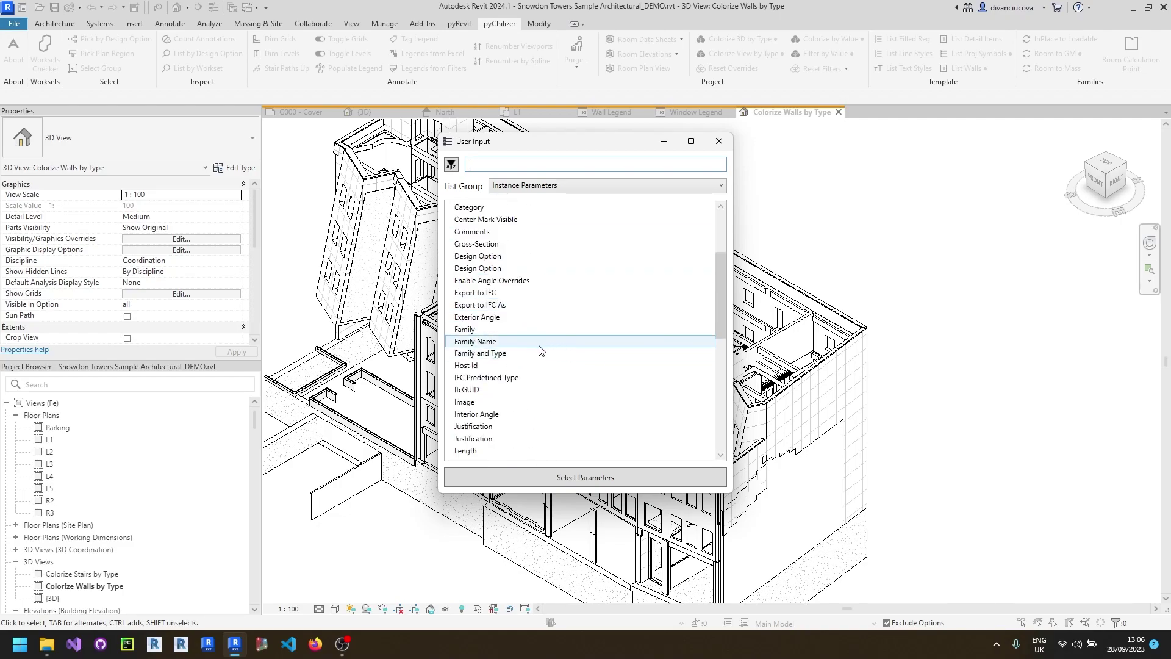
scroll(536, 346, "down", 3)
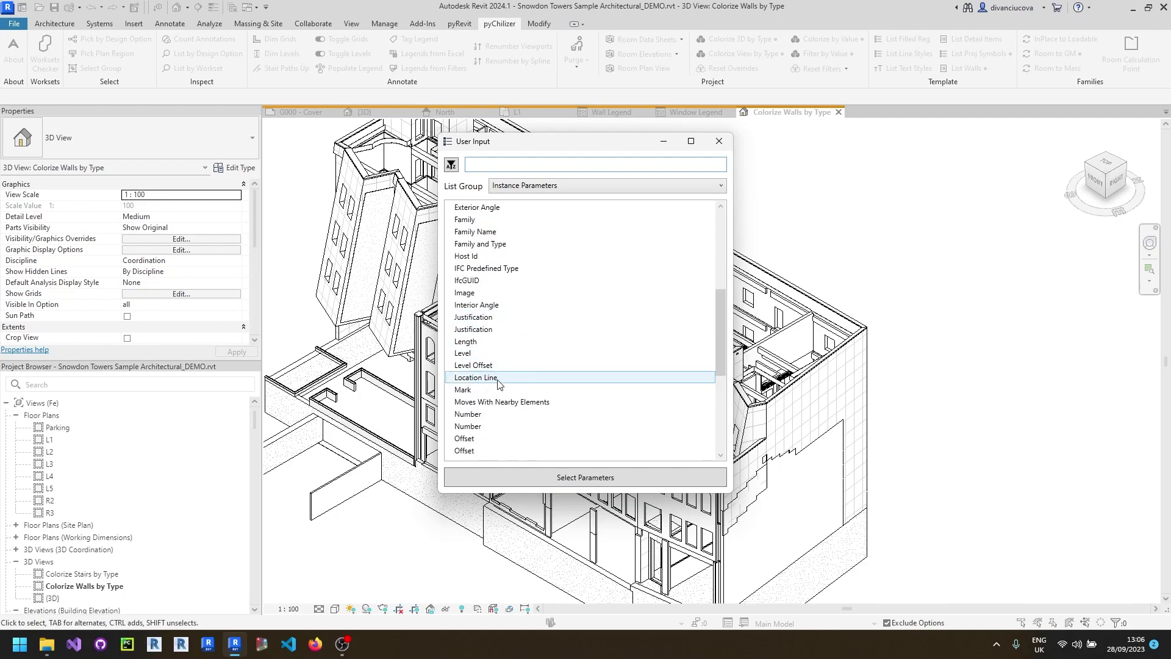
scroll(523, 400, "down", 5)
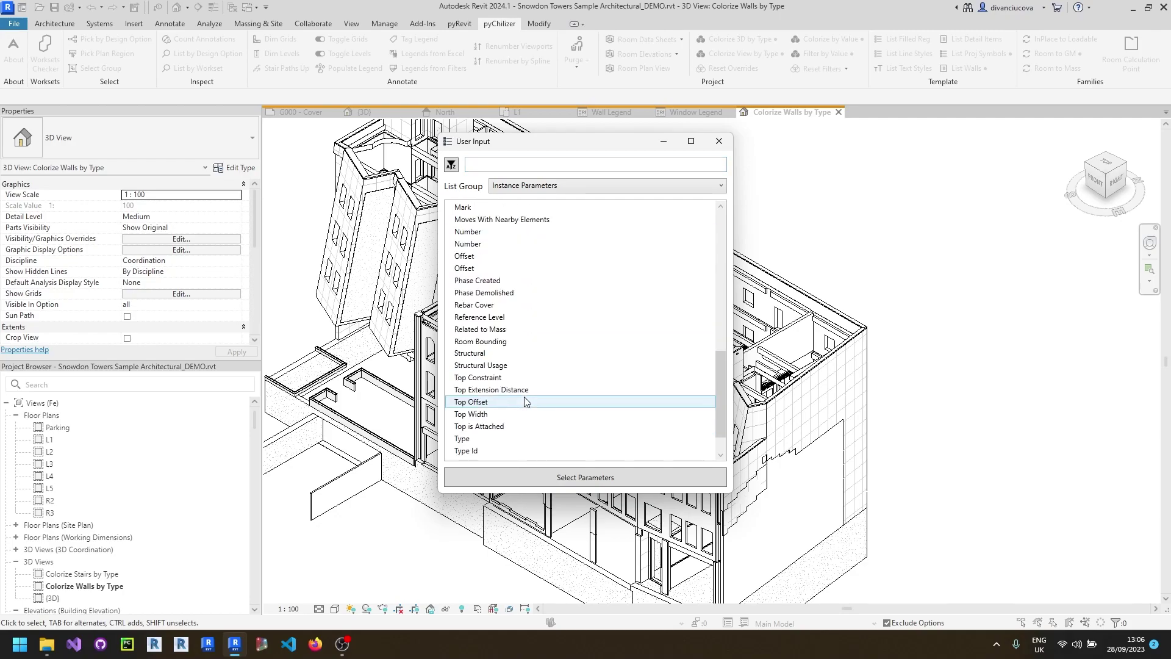
scroll(573, 394, "up", 3)
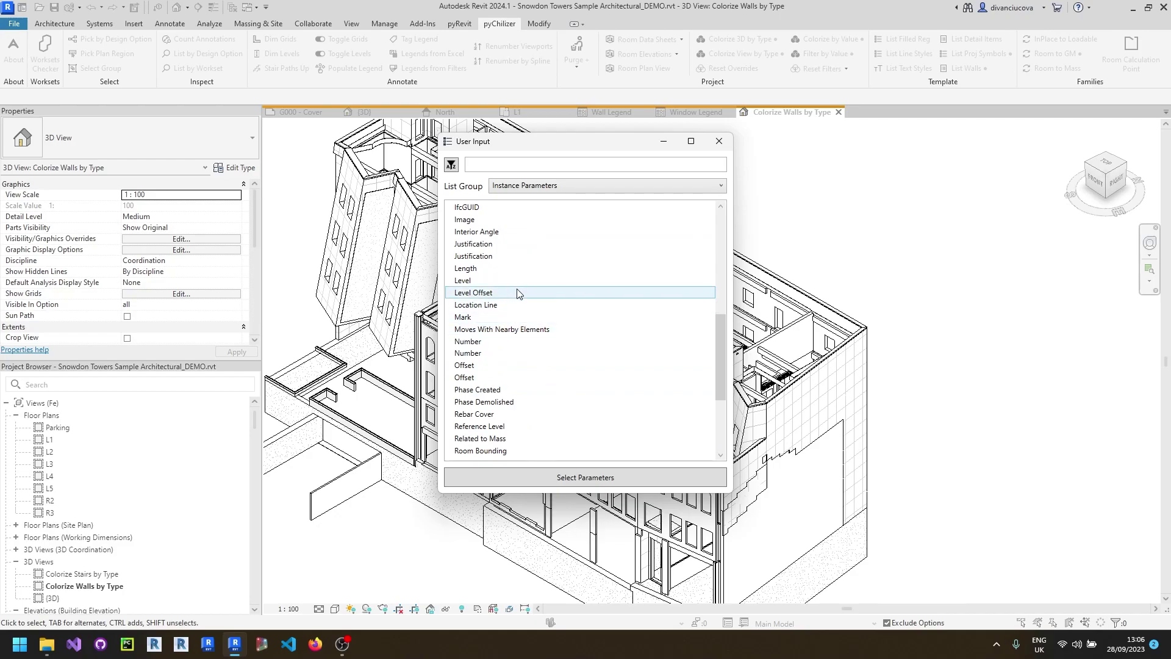
left_click_drag(617, 146, 911, 180)
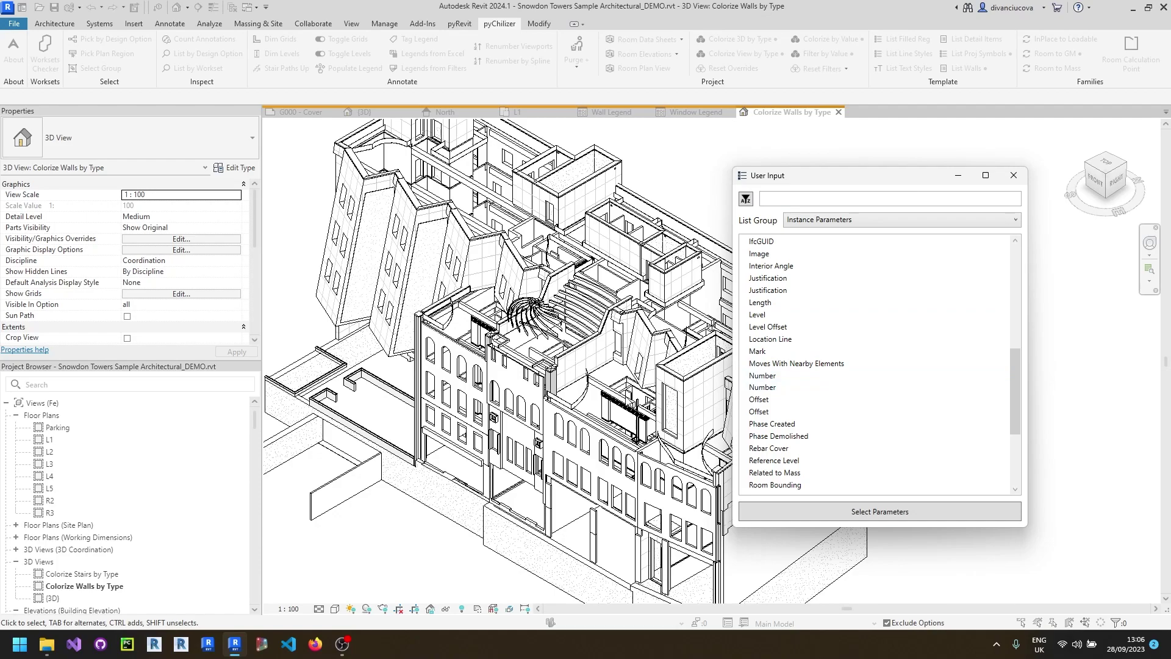
scroll(831, 482, "down", 1)
left_click(831, 484)
scroll(831, 393, "down", 2)
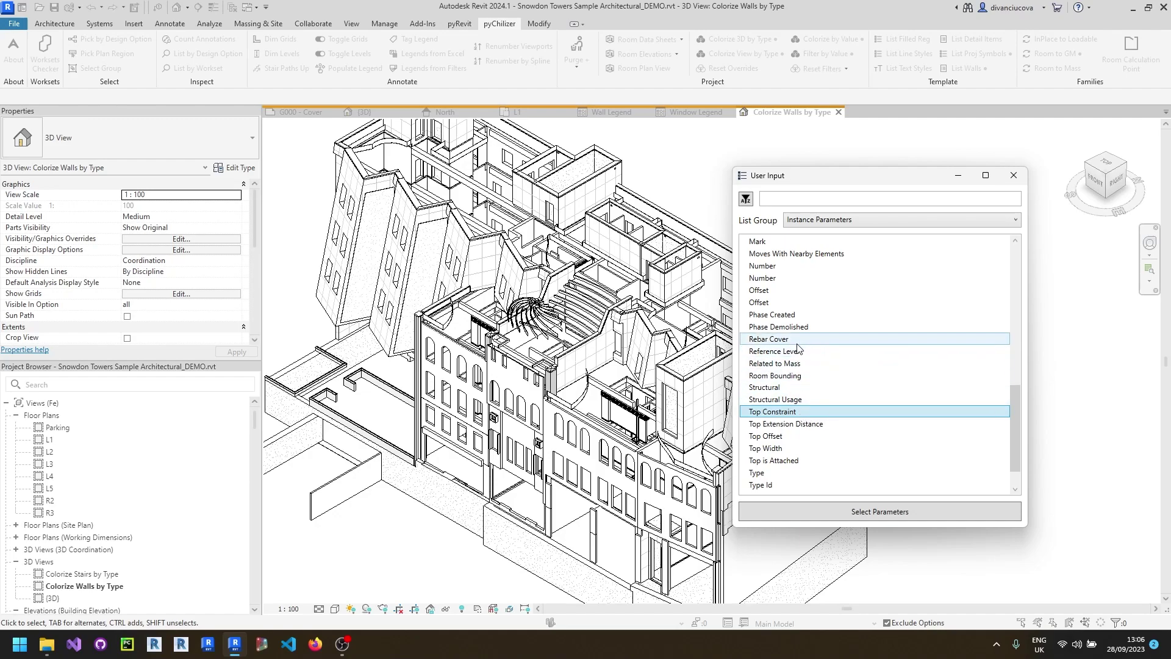
scroll(793, 320, "up", 1)
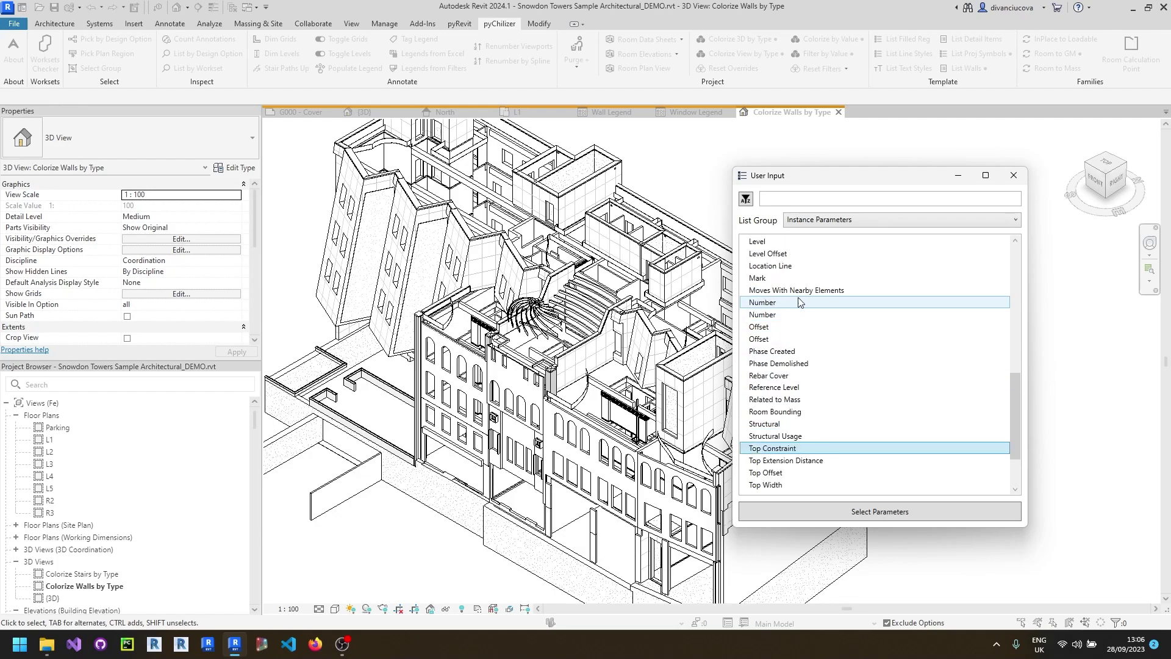
left_click(778, 267)
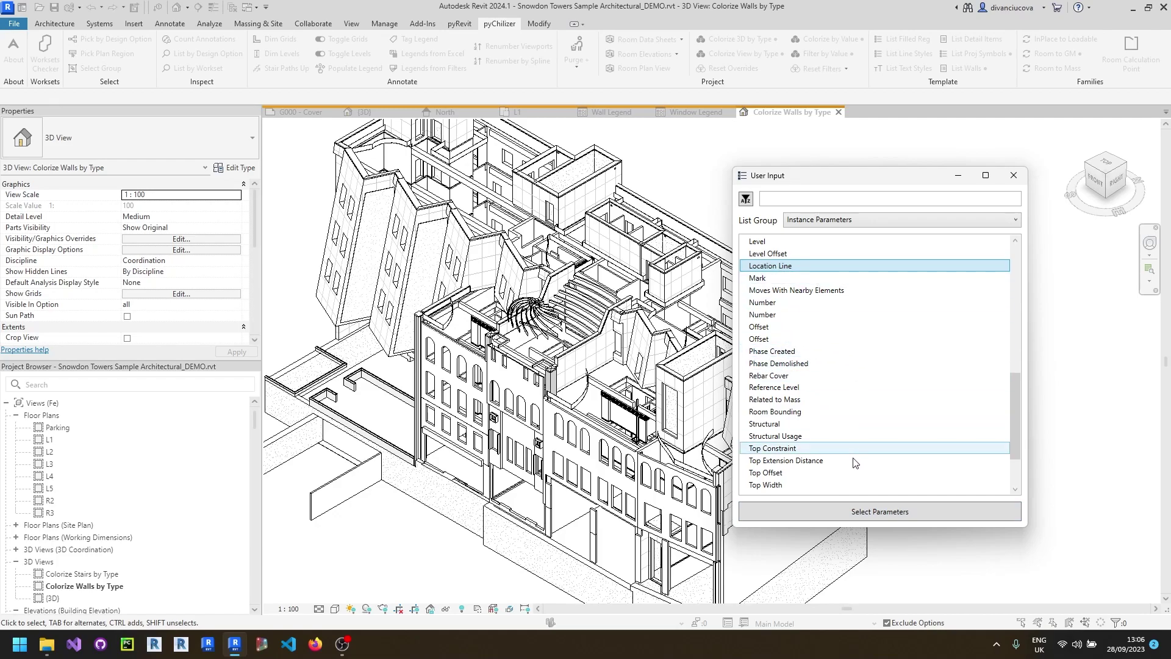
left_click(874, 514)
scroll(512, 399, "up", 3)
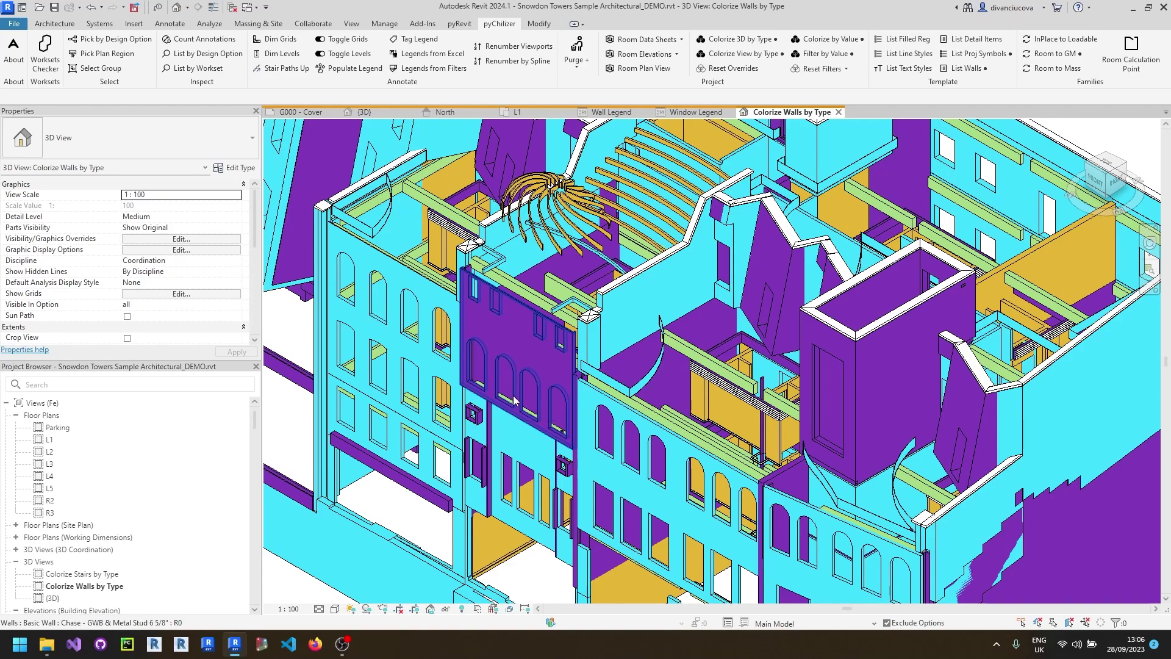
Step: Select a purple Chase - GWB & Metal Stud wall and list its Location Line values
left_click(503, 353)
scroll(499, 342, "up", 3)
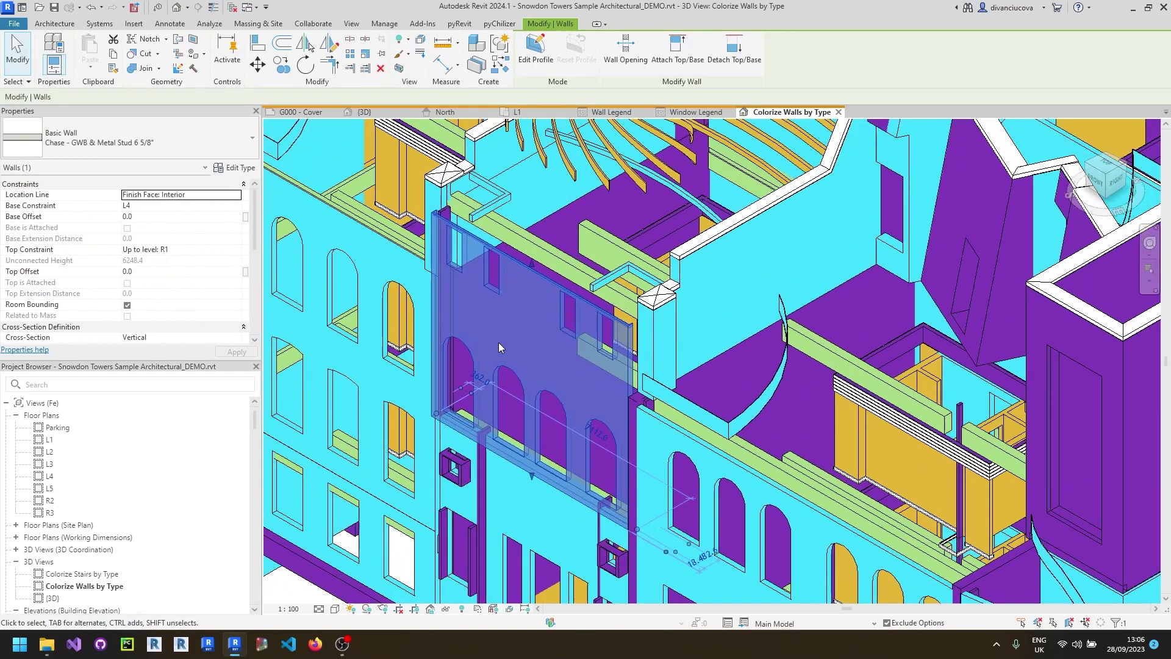
left_click(237, 197)
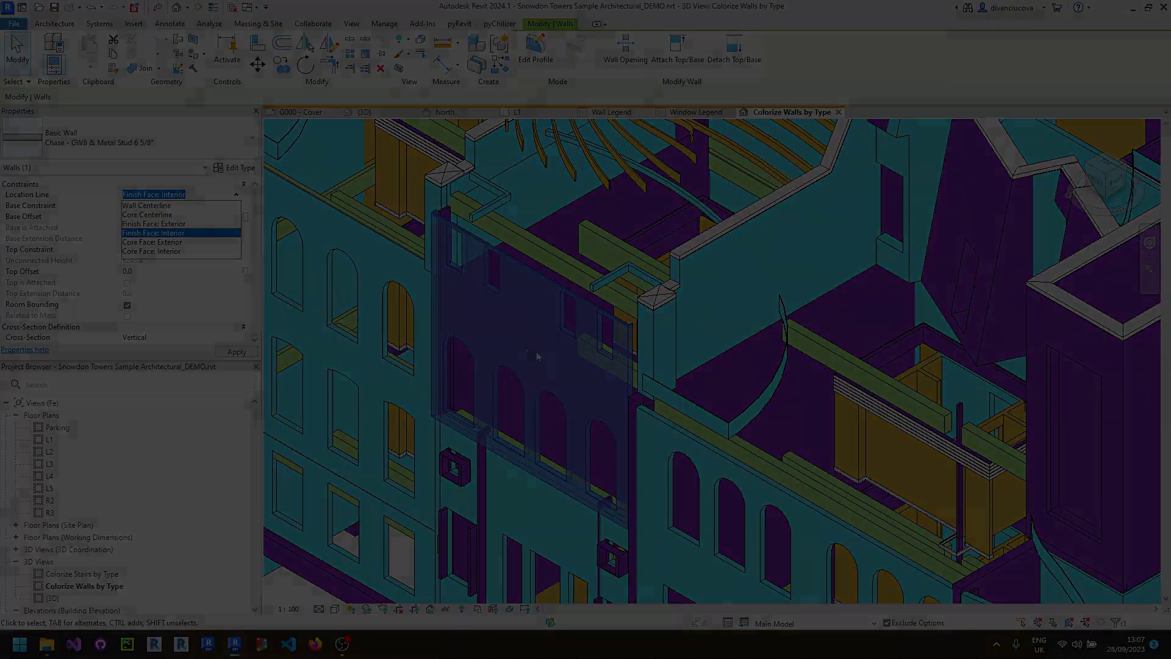